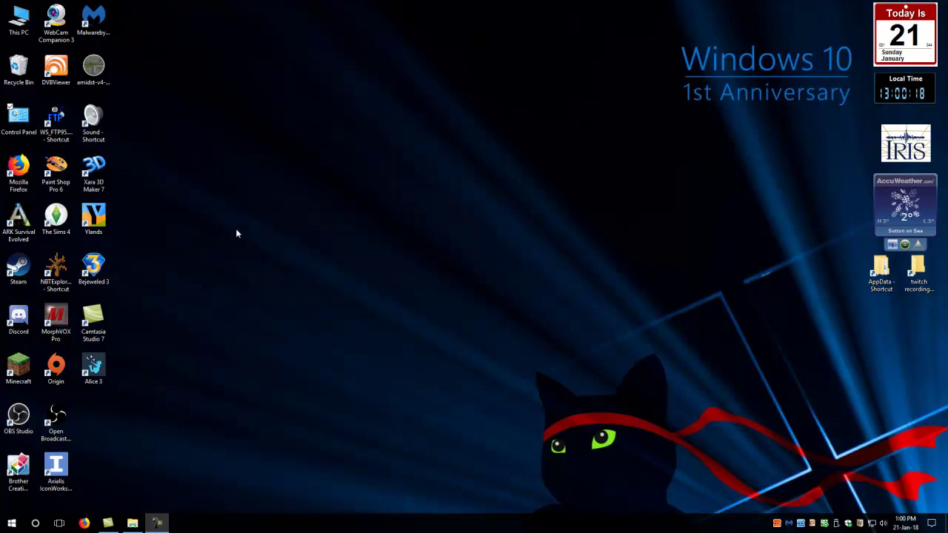
# Open the Junk Dump (D:) drive from This PC.
pyautogui.doubleClick(18, 19)
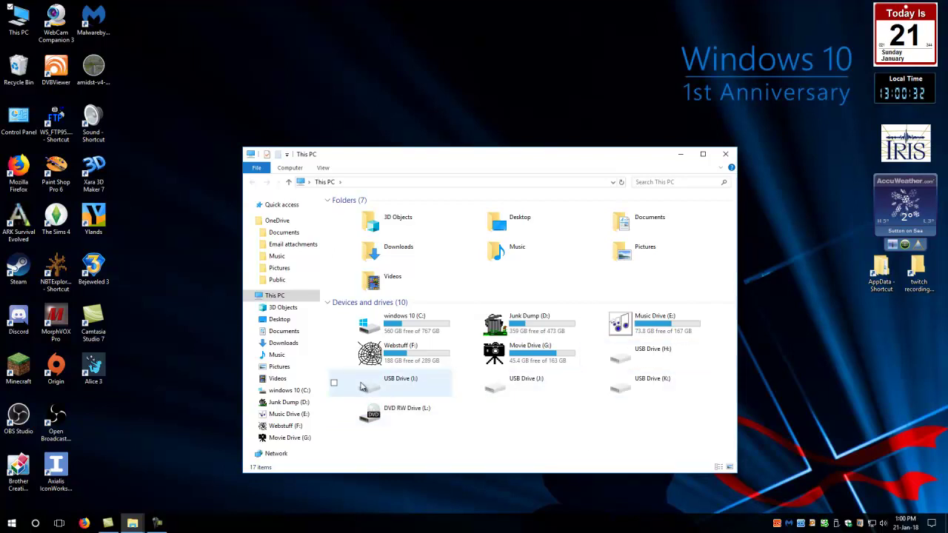
pyautogui.moveTo(486, 158); pyautogui.dragTo(477, 85)
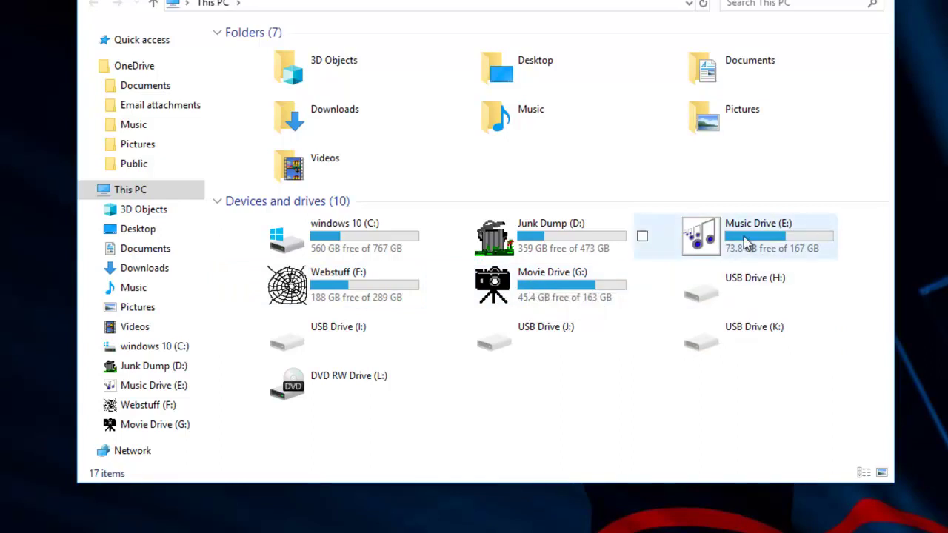
pyautogui.doubleClick(498, 245)
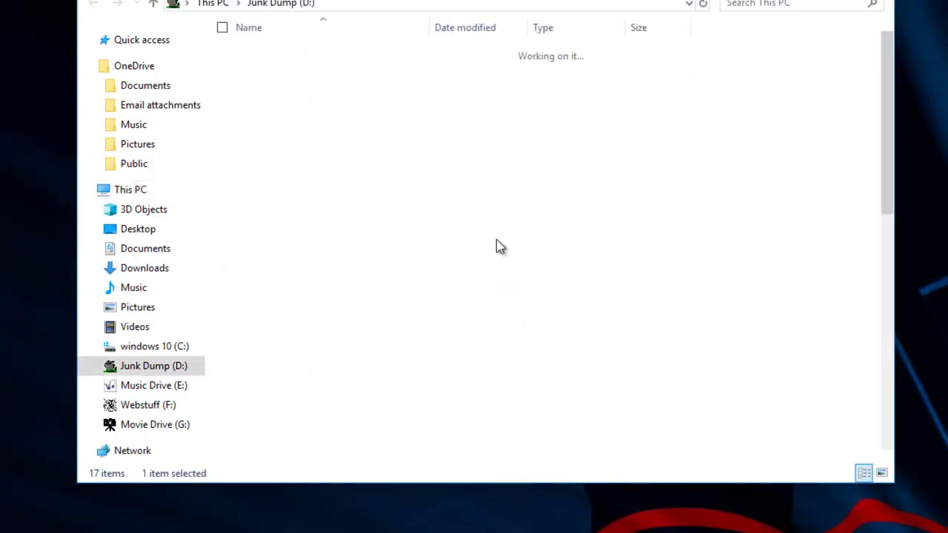
# View the contents of autorun.inf at the root of the D: drive, and select the junk.ico file.
pyautogui.scroll(-11, 635, 256)
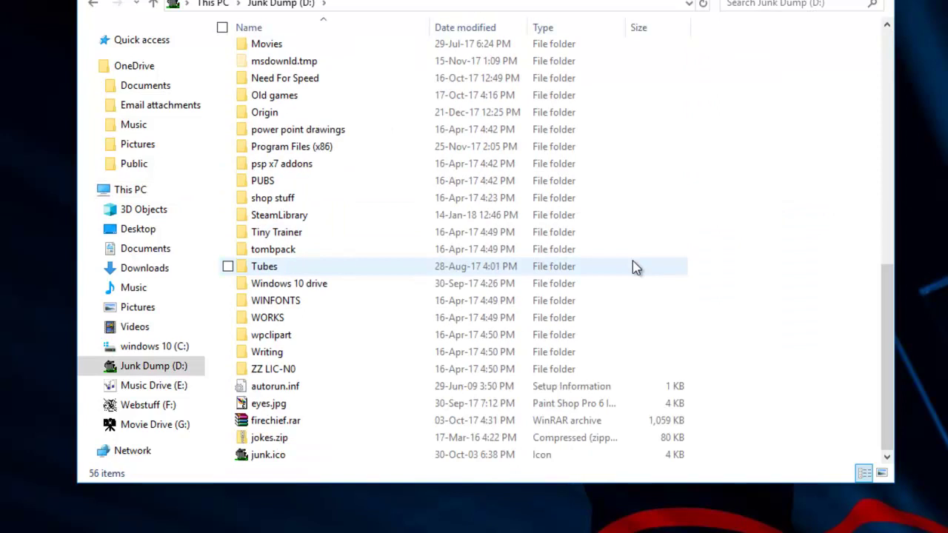
pyautogui.click(295, 389)
pyautogui.doubleClick(265, 462)
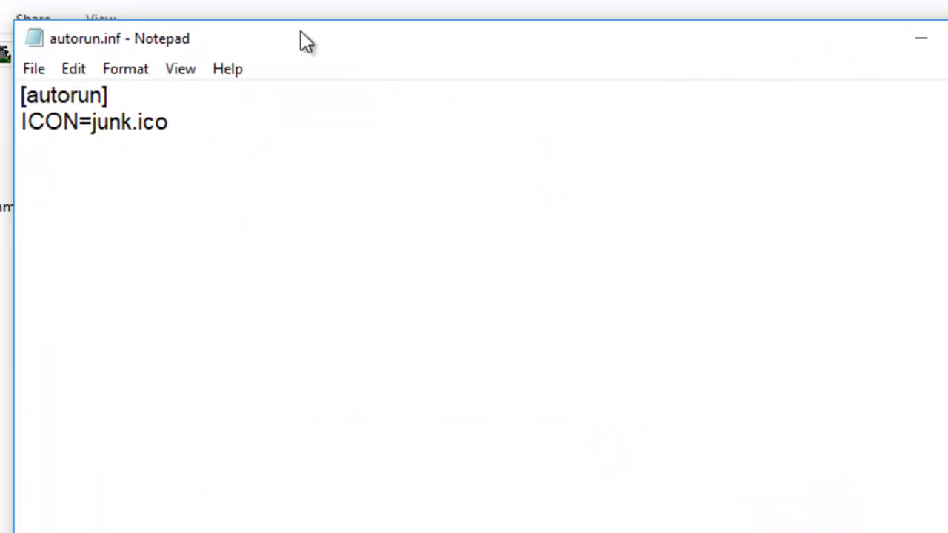
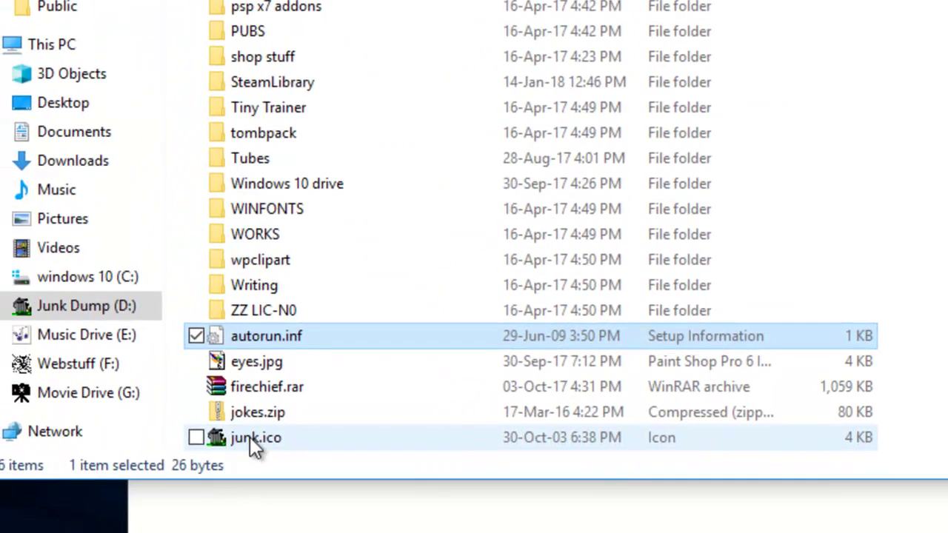
pyautogui.click(245, 450)
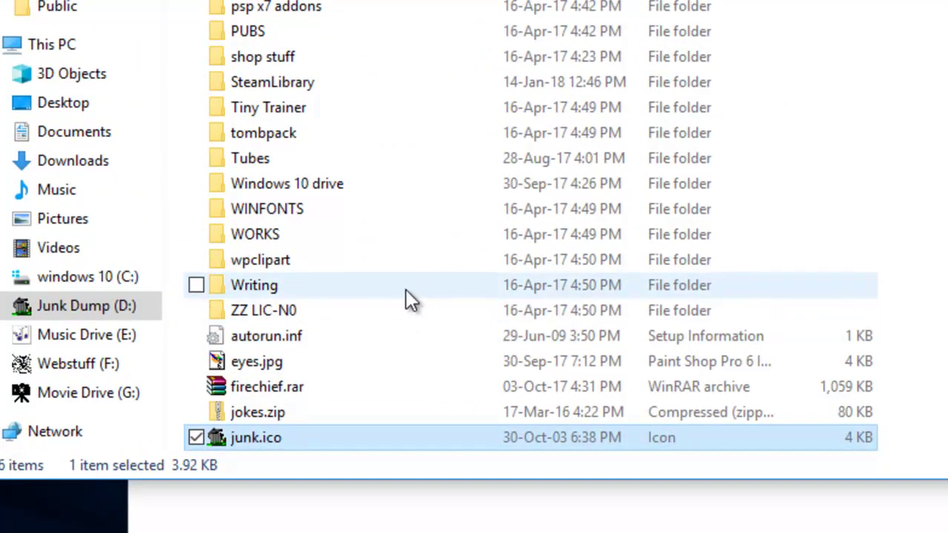
pyautogui.moveTo(285, 340)
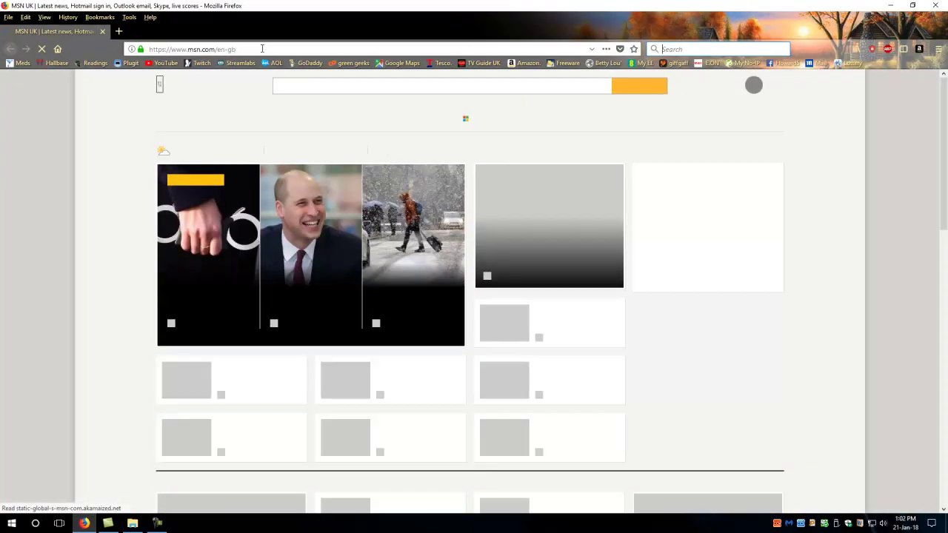
# Go to the website mike-ward.net in Firefox.
pyautogui.click(272, 47)
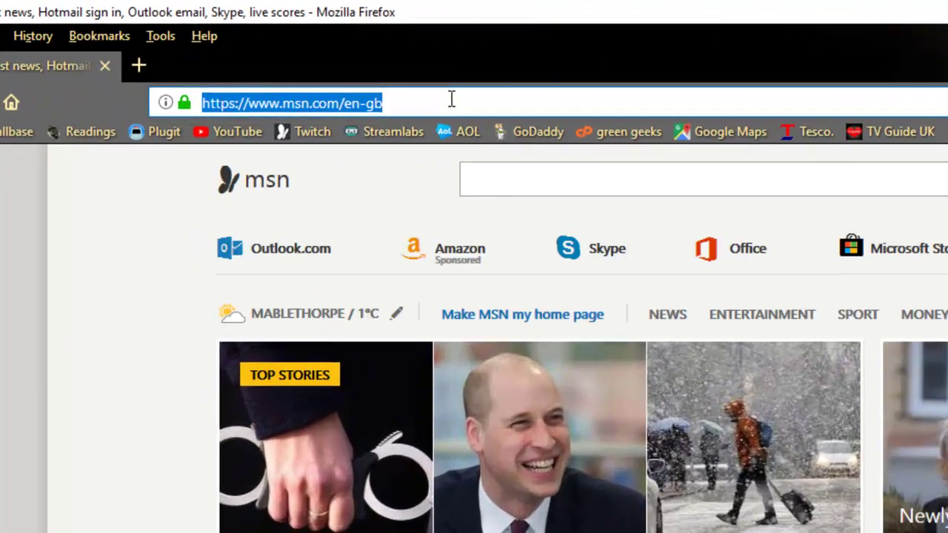
pyautogui.write('mi')
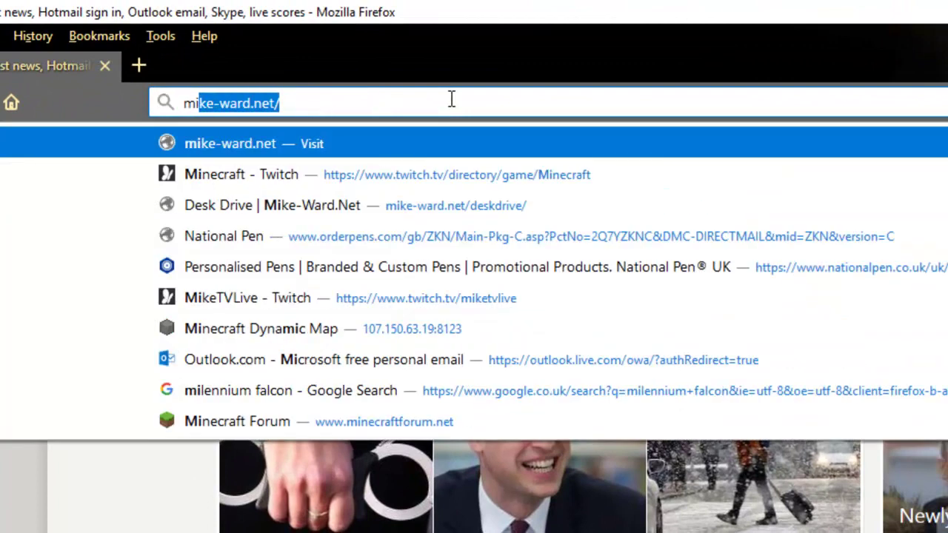
pyautogui.write('ke')
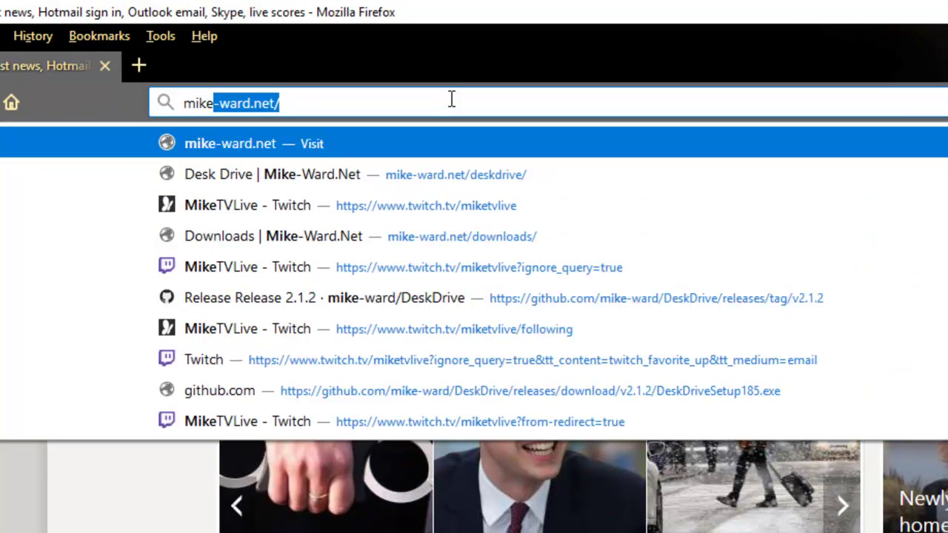
pyautogui.write('-ward.ne')
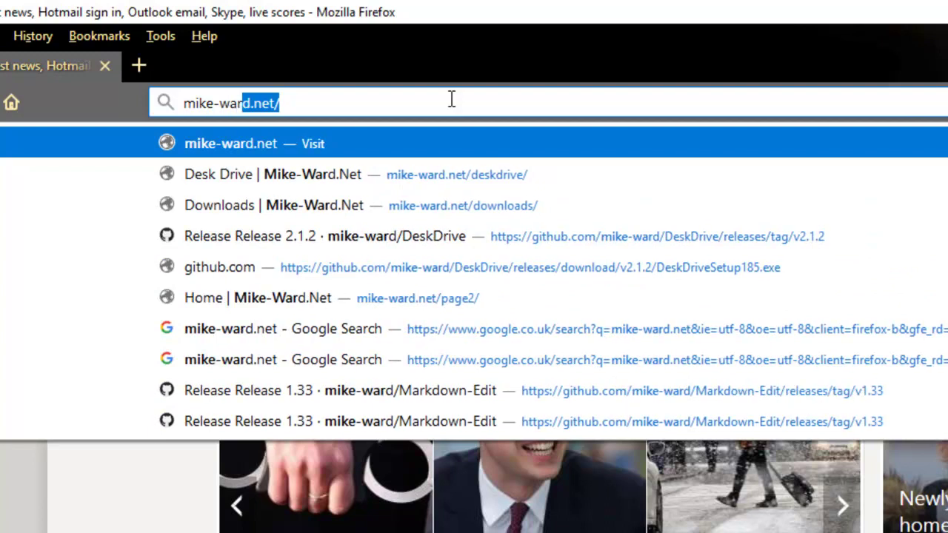
pyautogui.write('t')
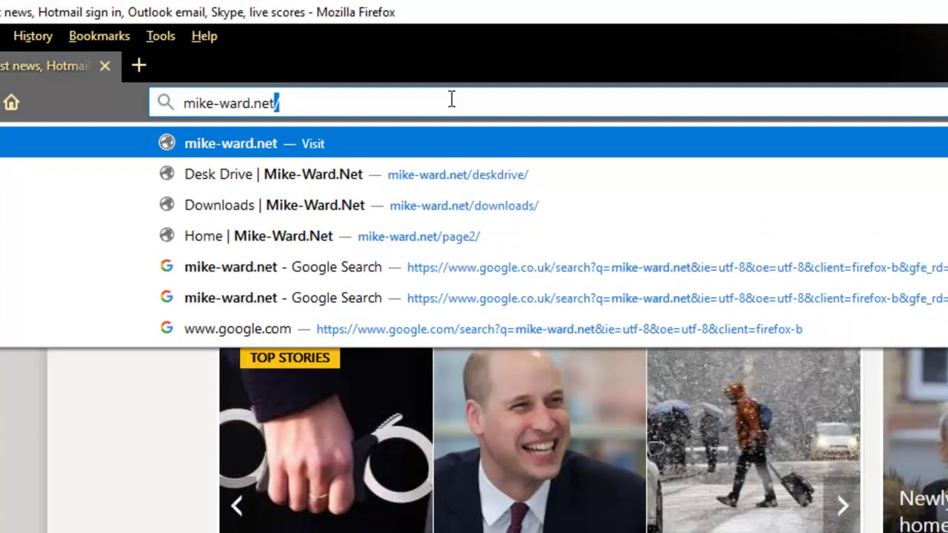
pyautogui.press('Return')
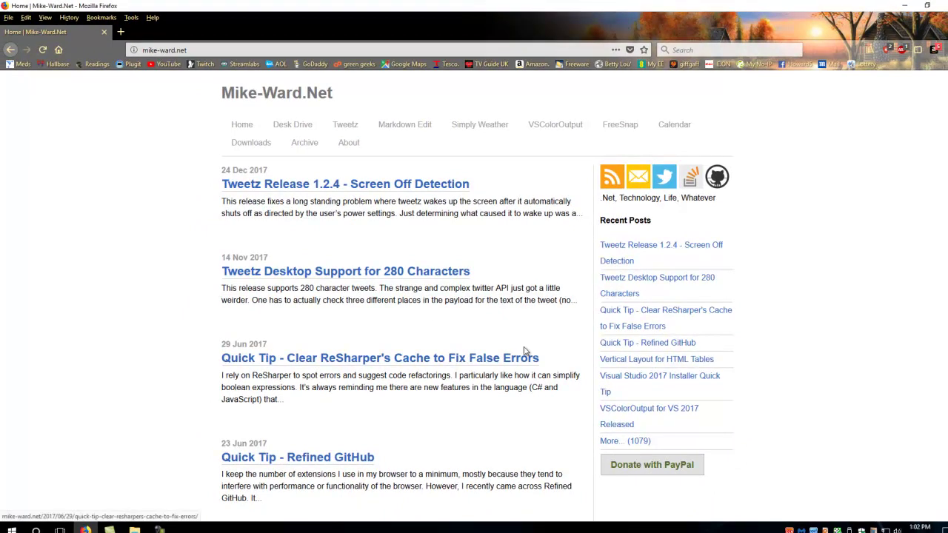
# Look through the site's home page and open its Desk Drive page.
pyautogui.scroll(-5, 395, 363)
pyautogui.scroll(-4, 400, 349)
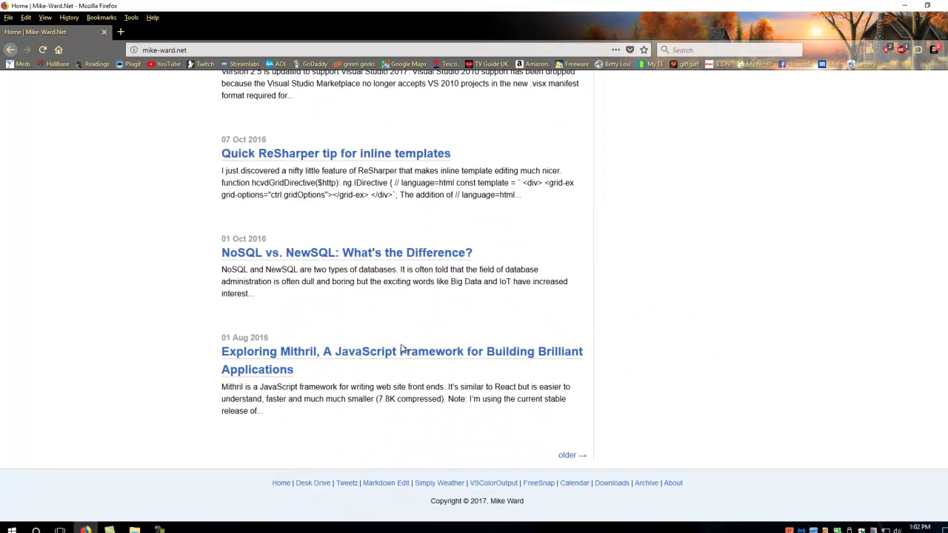
pyautogui.scroll(7, 502, 385)
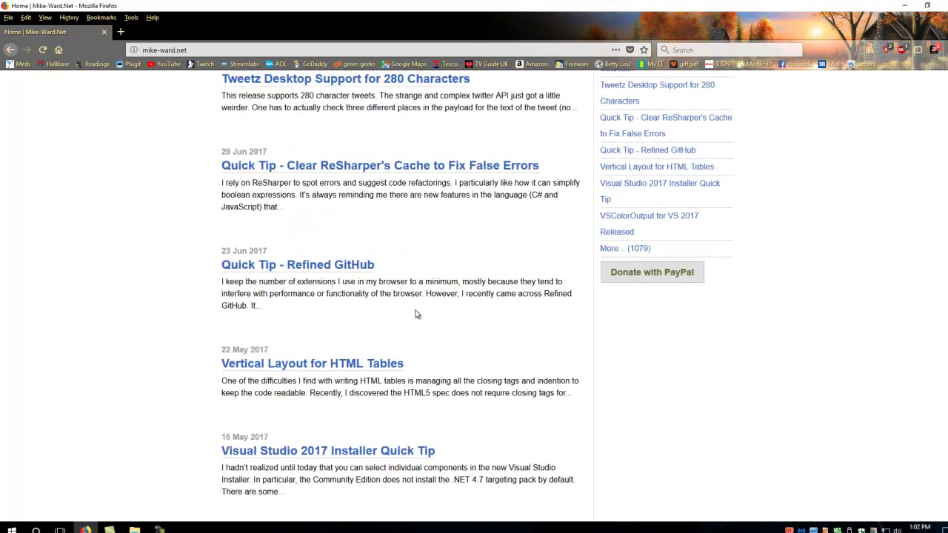
pyautogui.scroll(3, 415, 311)
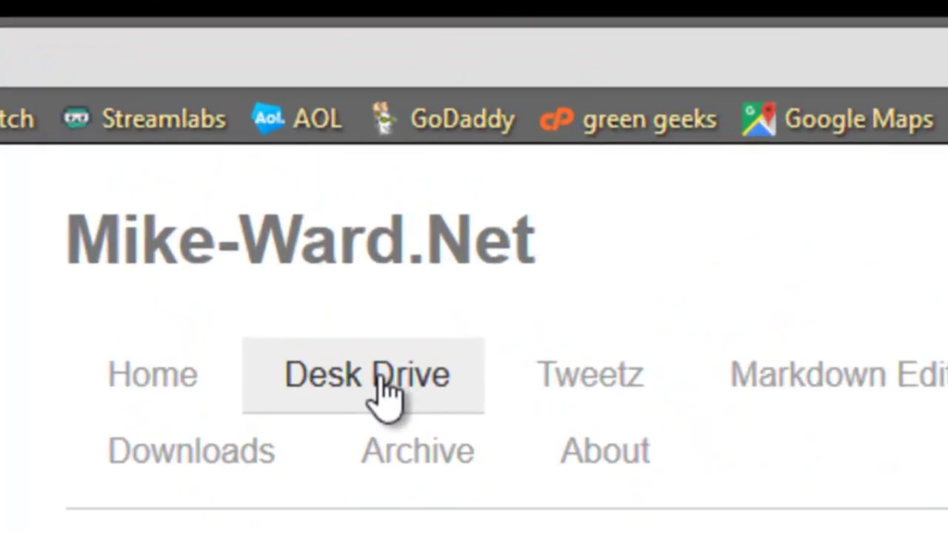
pyautogui.click(396, 393)
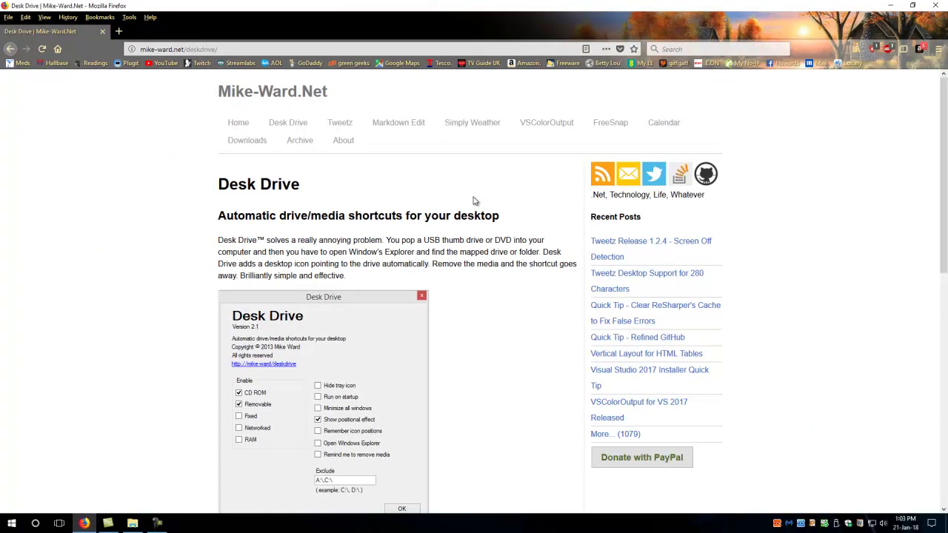
# Review the Desk Drive page, follow its download link and download DeskDriveSetup.msi.
pyautogui.scroll(-2, 402, 285)
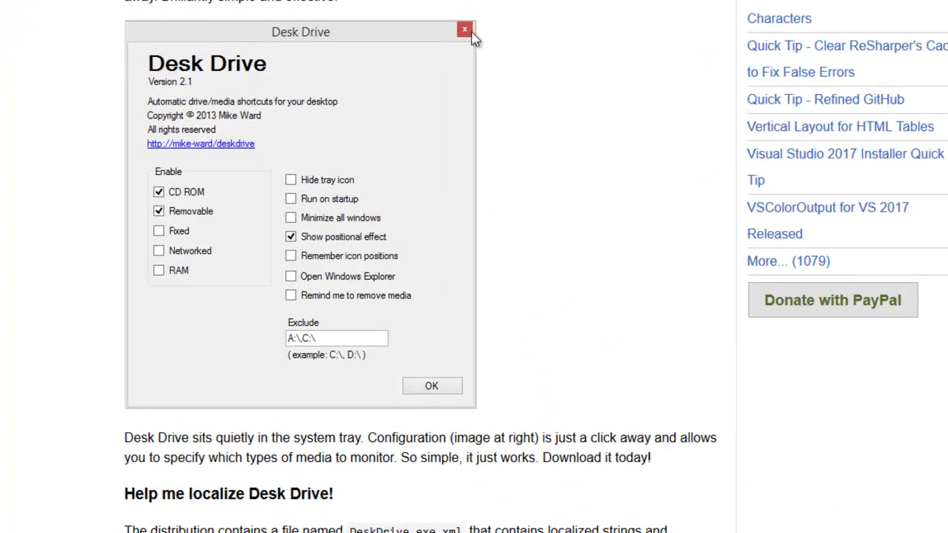
pyautogui.scroll(-6, 542, 91)
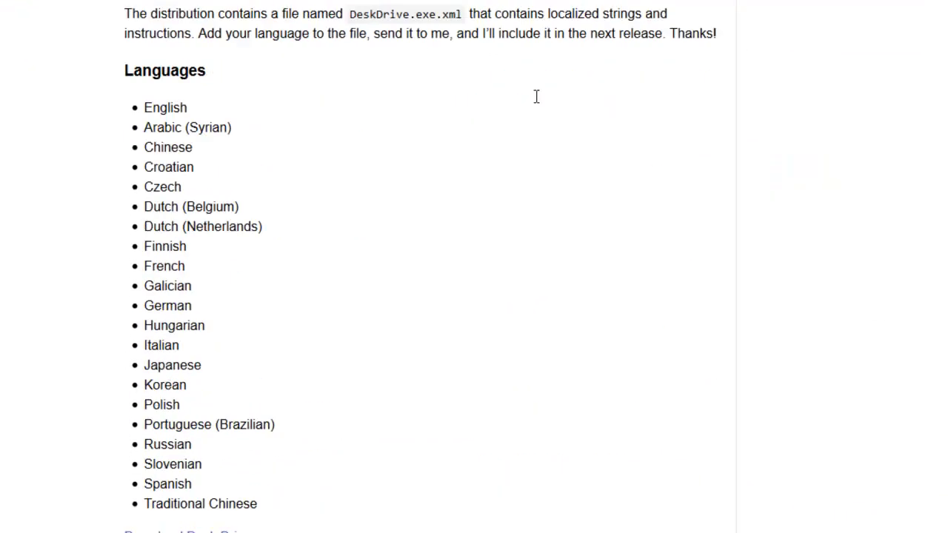
pyautogui.scroll(-1, 536, 96)
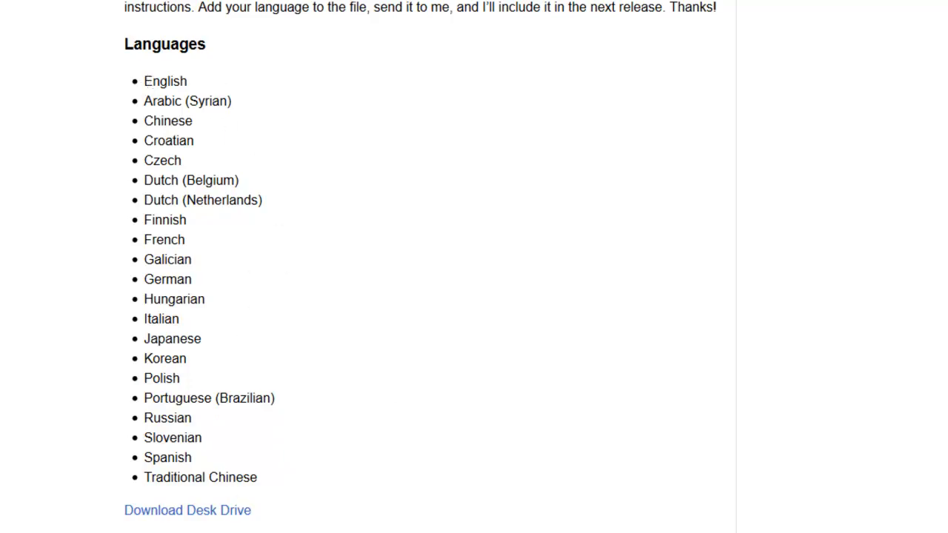
pyautogui.click(181, 511)
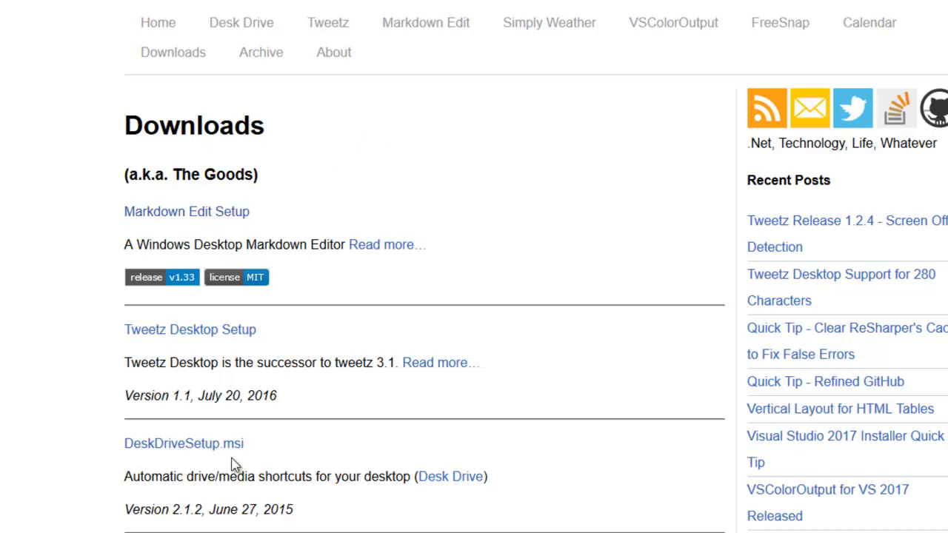
pyautogui.click(176, 446)
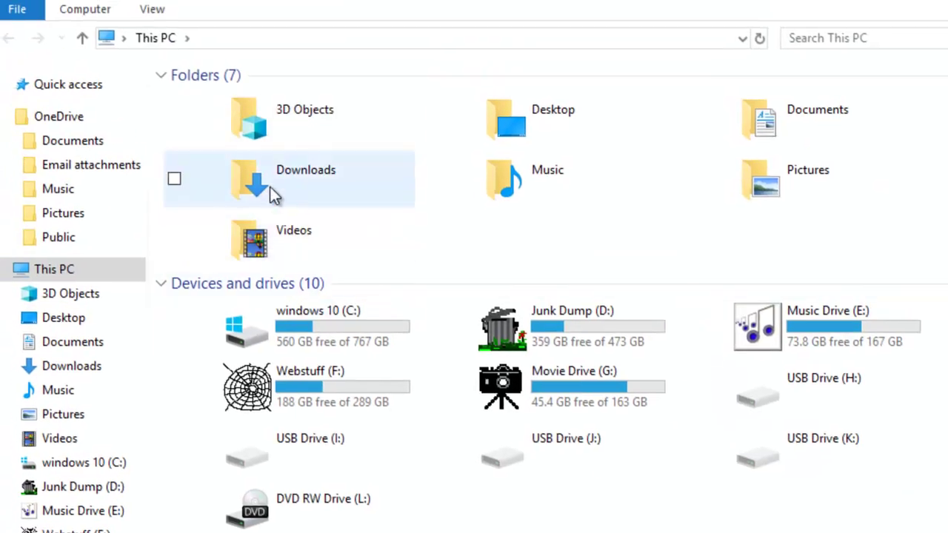
# Open the Downloads folder in File Explorer and delete the duplicate installer DeskDriveSetup185(1).exe.
pyautogui.doubleClick(260, 178)
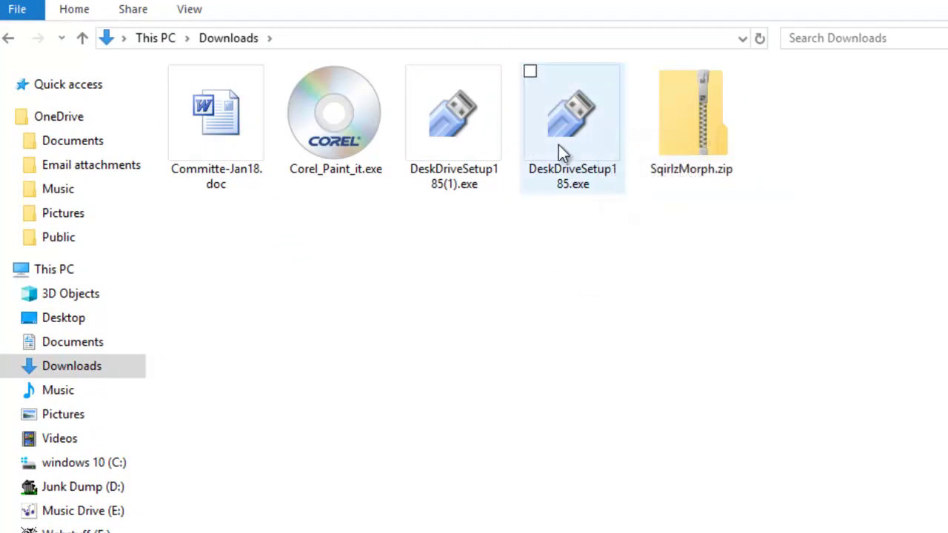
pyautogui.click(477, 135)
pyautogui.rightClick(478, 133)
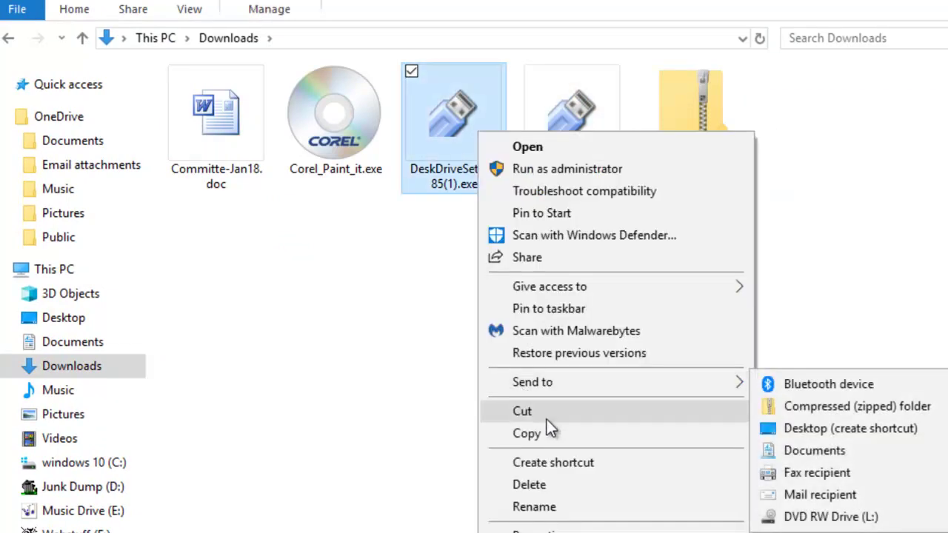
pyautogui.click(527, 485)
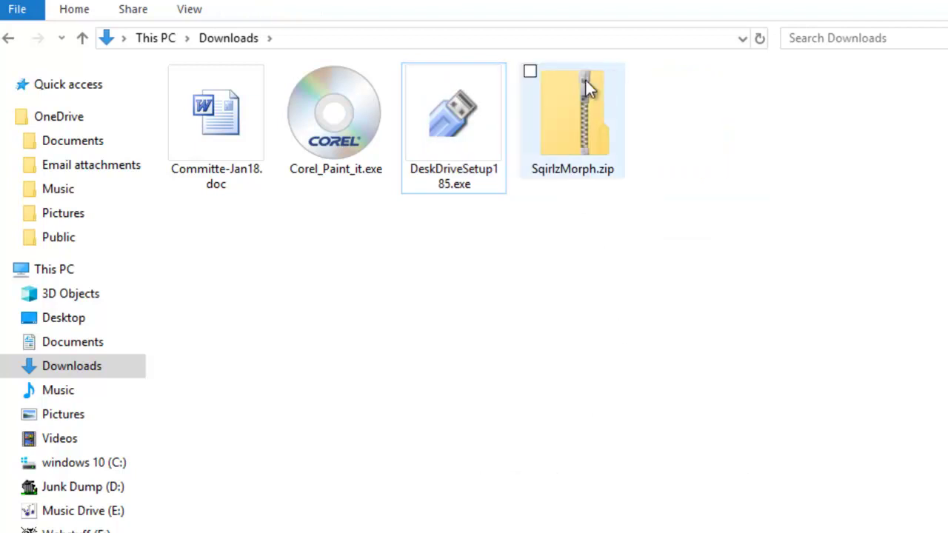
# Scan DeskDriveSetup185.exe with Malwarebytes and close the scan results.
pyautogui.click(453, 126)
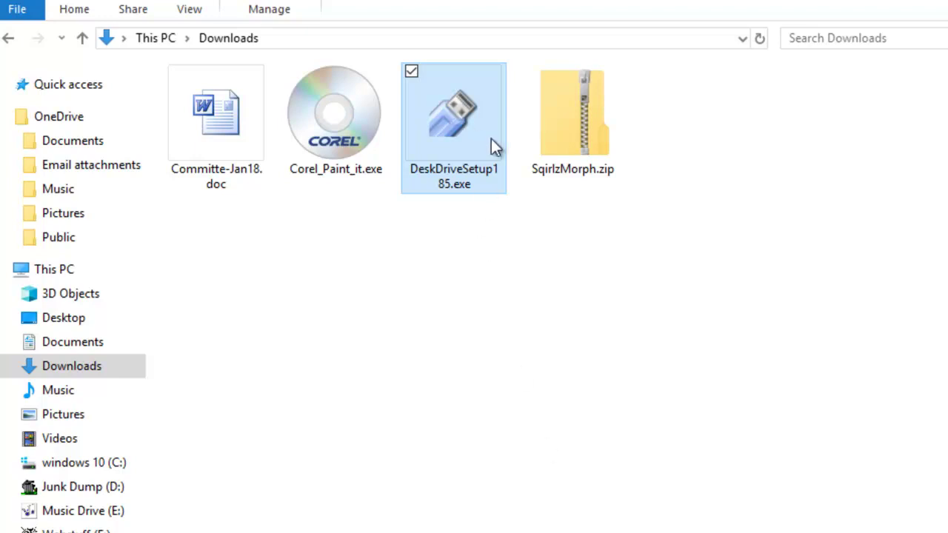
pyautogui.moveTo(455, 113)
pyautogui.rightClick(447, 124)
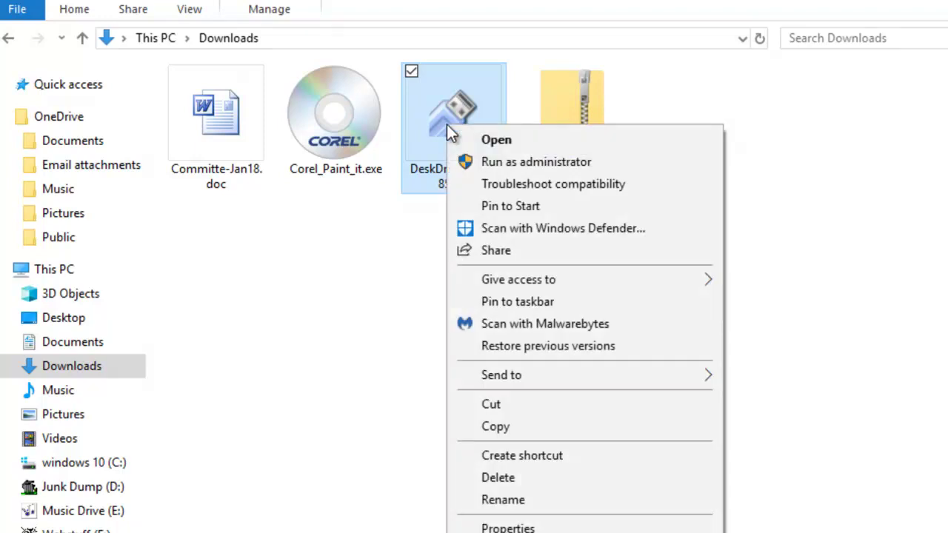
pyautogui.click(569, 326)
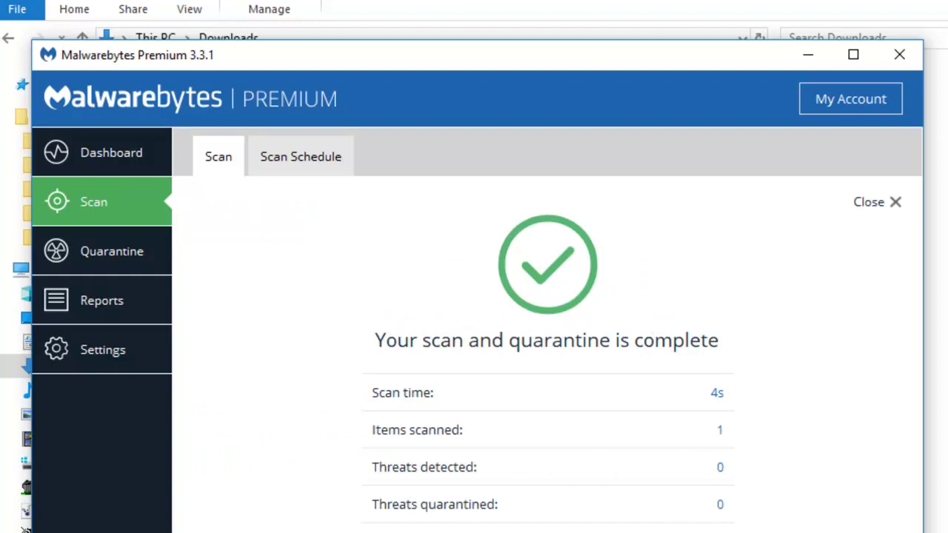
pyautogui.click(903, 62)
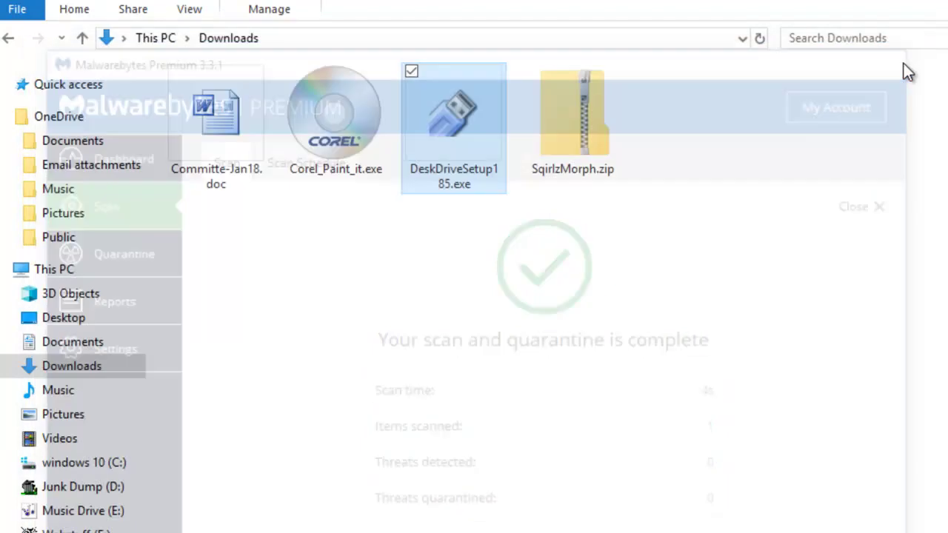
# Launch DeskDriveSetup185.exe with English as the setup language, dismiss the Malwarebytes alert and advance to the license agreement.
pyautogui.moveTo(449, 123)
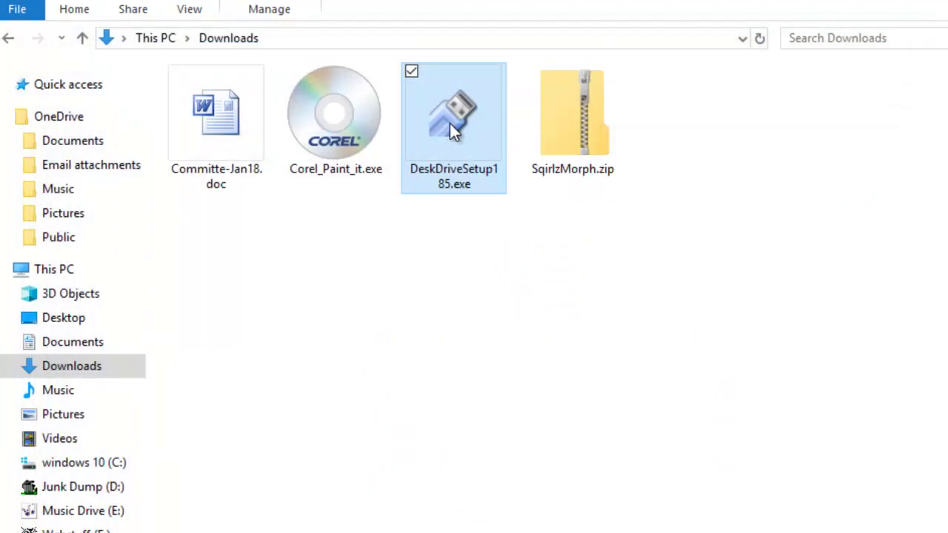
pyautogui.doubleClick(450, 123)
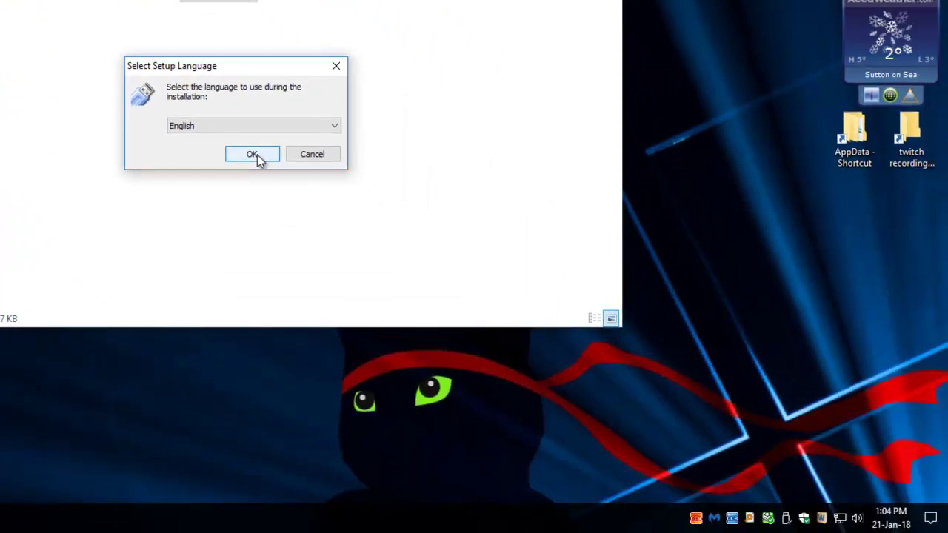
pyautogui.click(257, 157)
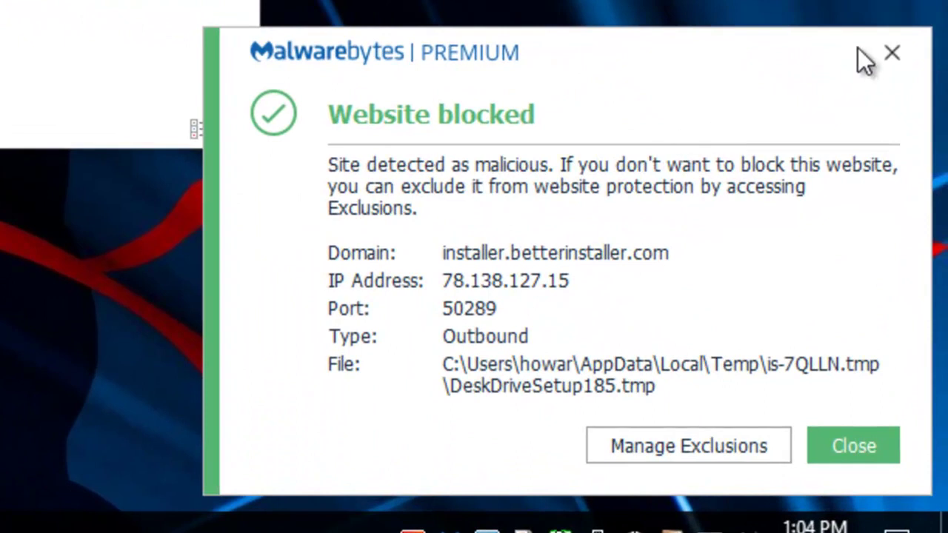
pyautogui.click(892, 53)
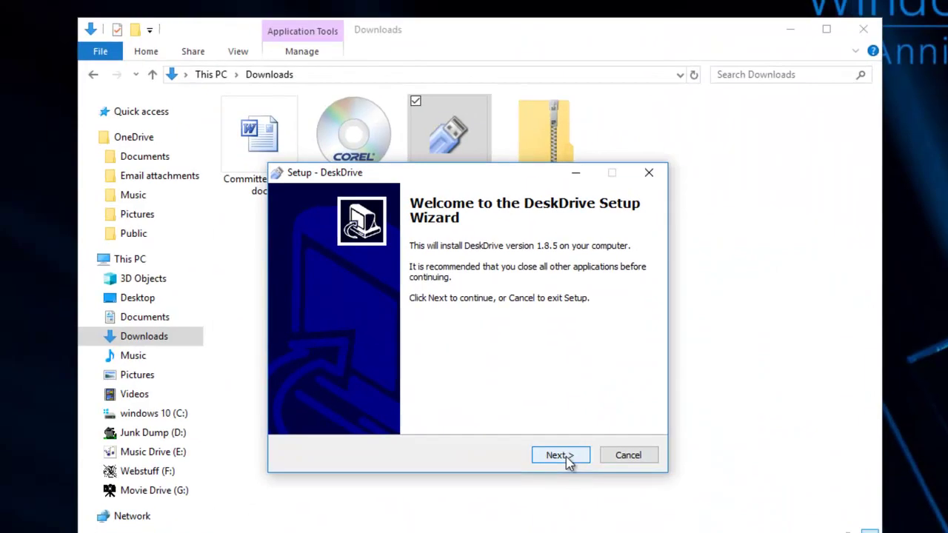
pyautogui.click(565, 455)
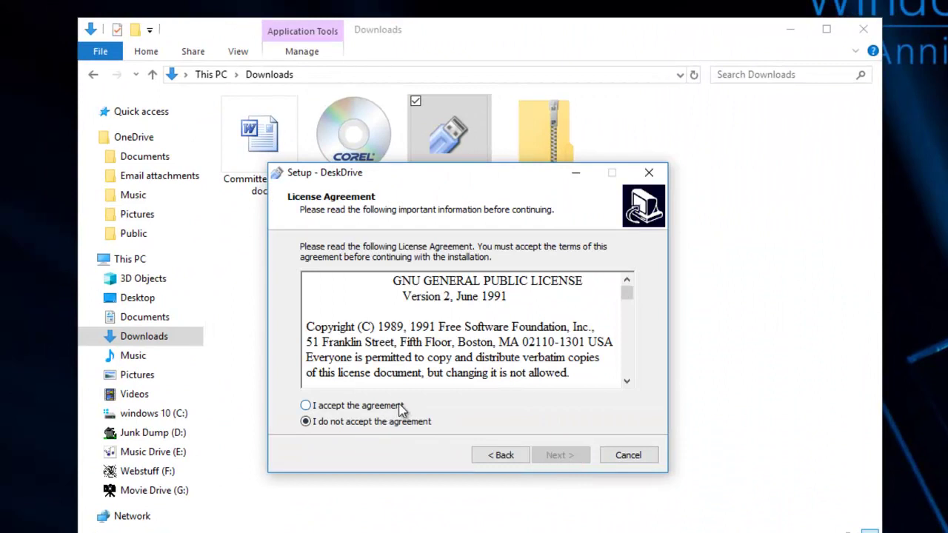
# Accept the license agreement and install into the existing default folder C:\Program Files (x86)\Blue Onion Software\DeskDrive.
pyautogui.click(356, 411)
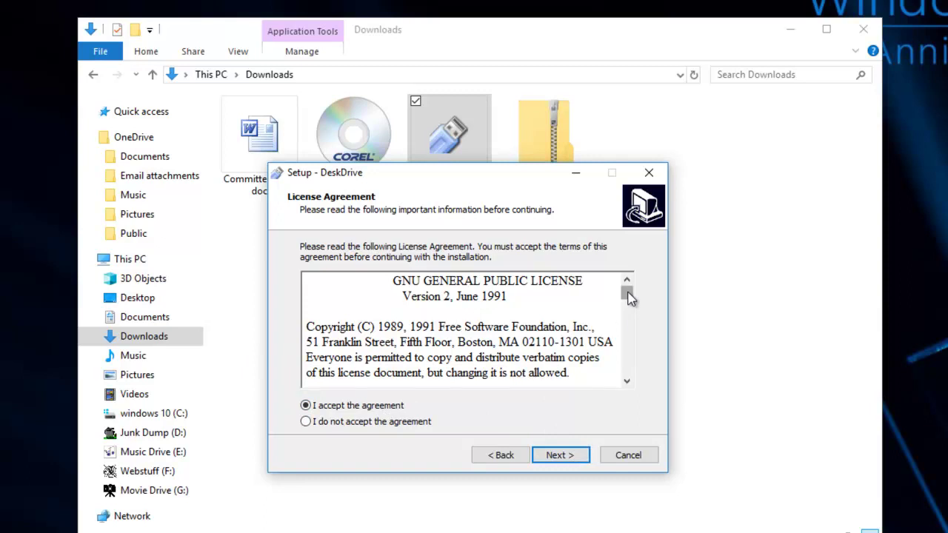
pyautogui.moveTo(628, 298)
pyautogui.mouseDown()
pyautogui.moveTo(633, 380)
pyautogui.moveTo(638, 311)
pyautogui.mouseUp()
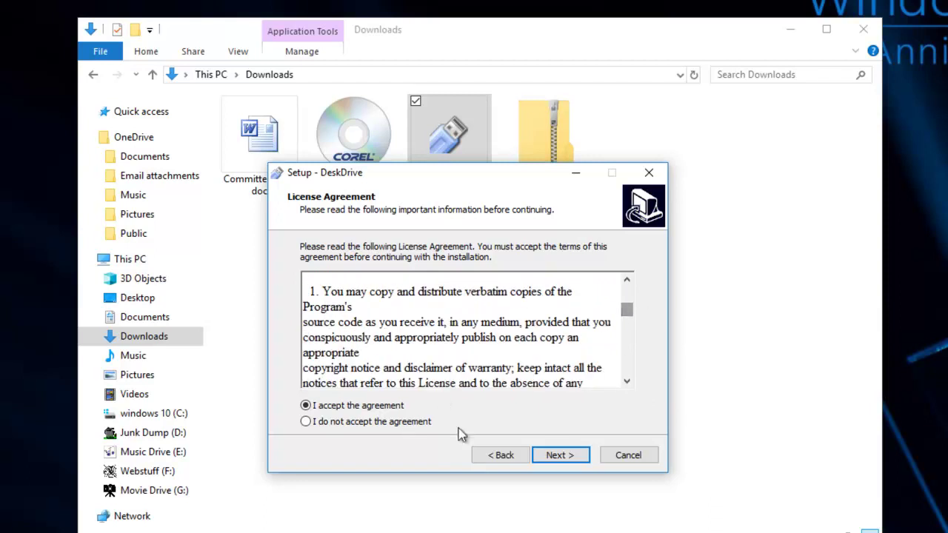
pyautogui.click(560, 455)
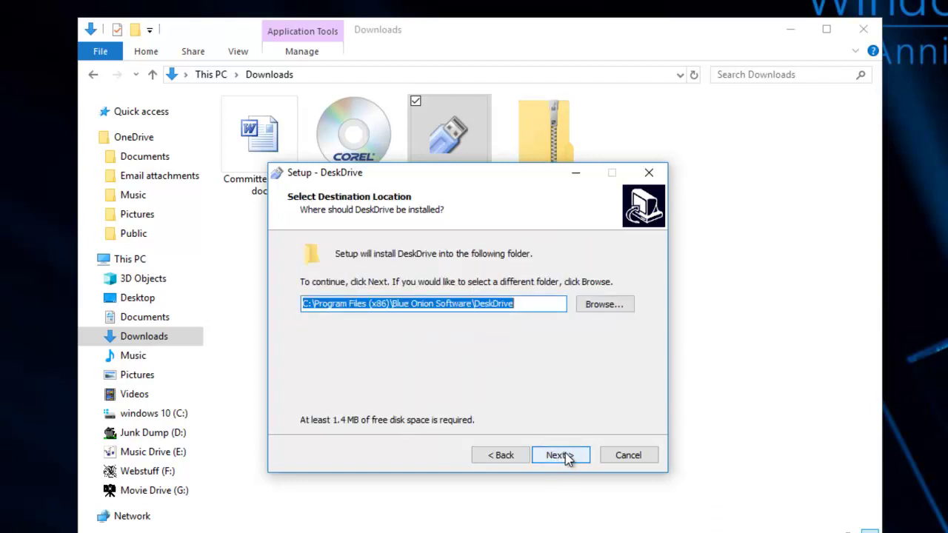
pyautogui.click(563, 461)
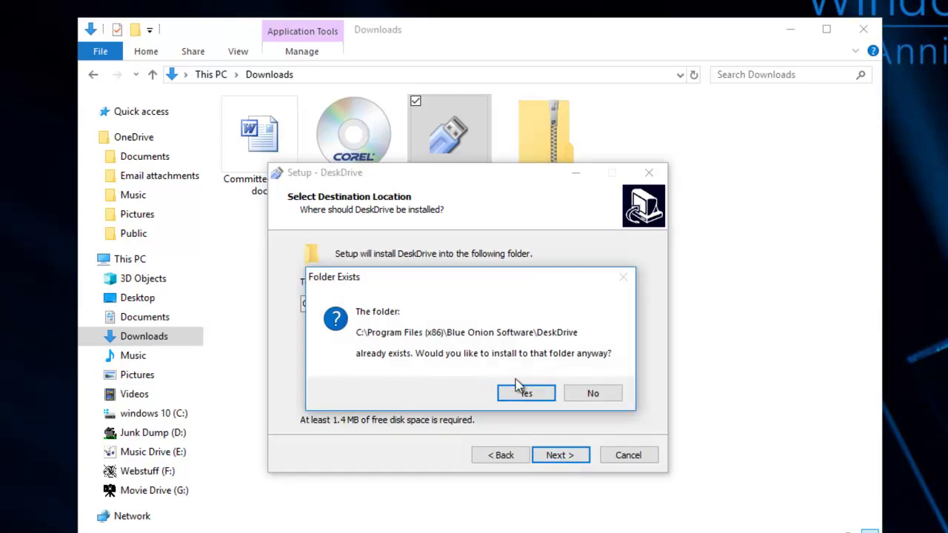
pyautogui.click(527, 393)
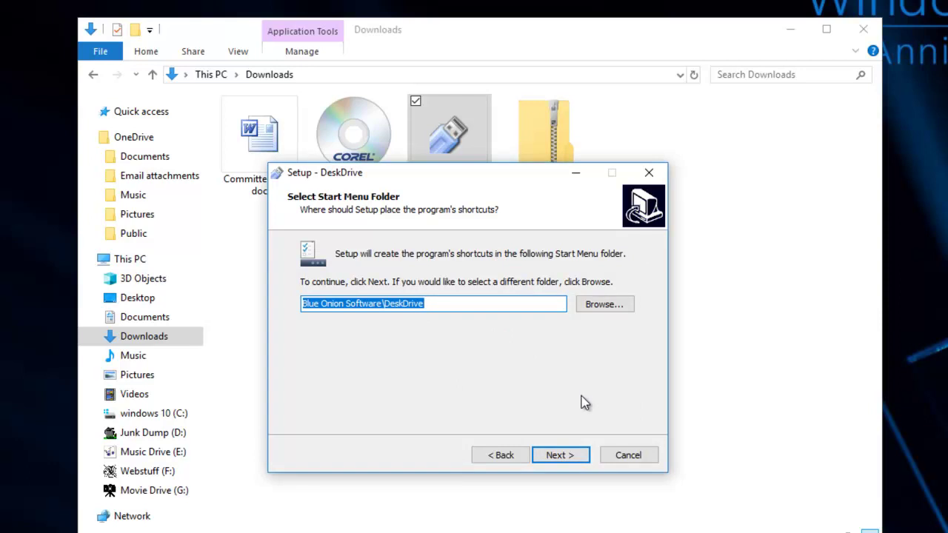
# Install DeskDrive with the default Start Menu folder and no desktop icon, finish setup with Launch DeskDrive enabled, and close the Downloads window.
pyautogui.click(563, 458)
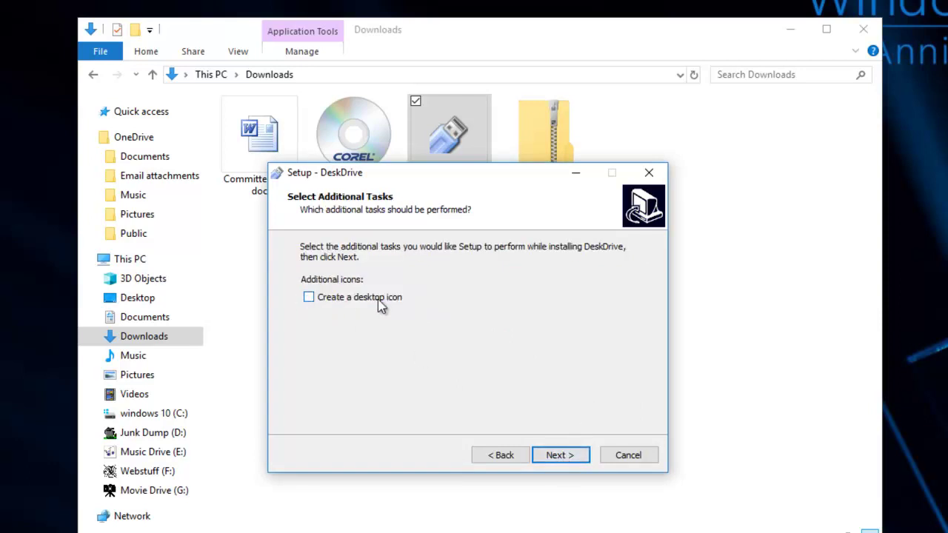
pyautogui.click(572, 456)
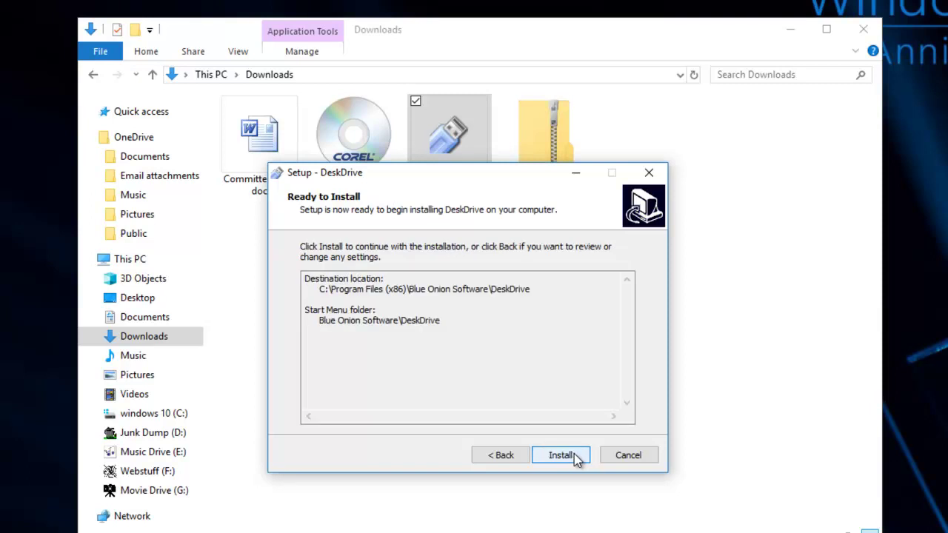
pyautogui.click(574, 454)
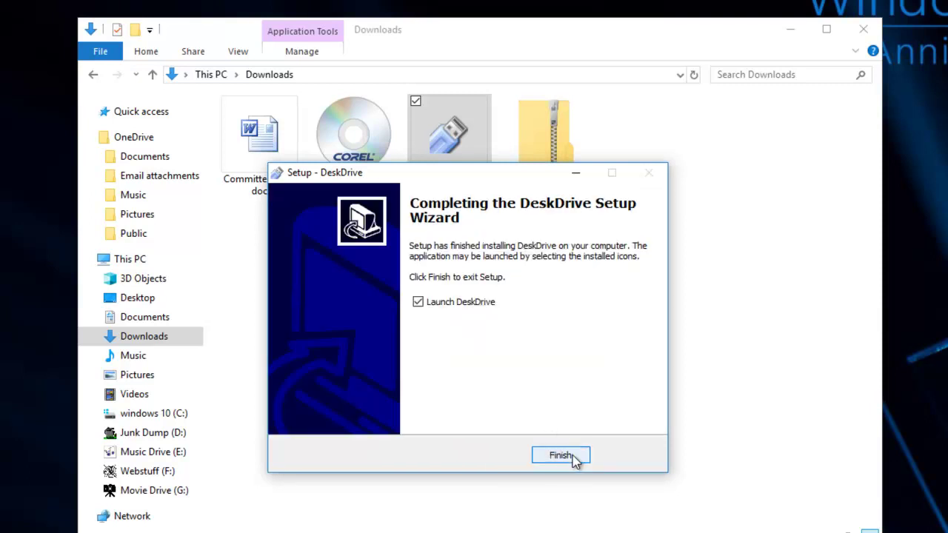
pyautogui.click(561, 455)
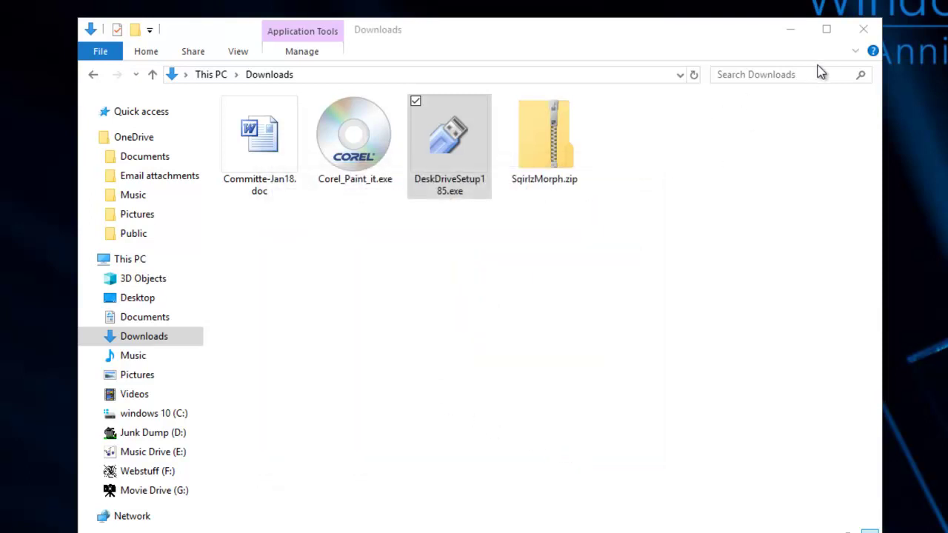
pyautogui.click(861, 33)
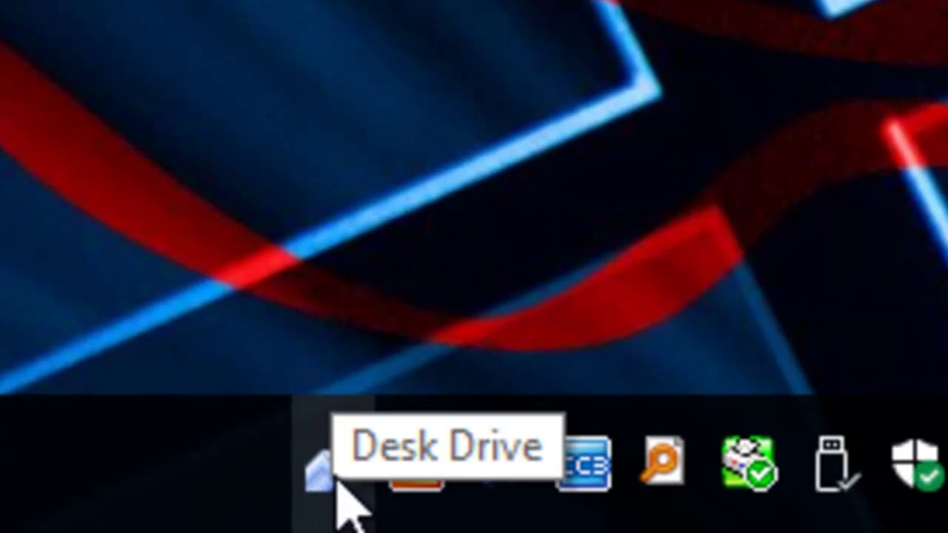
# Open the Desk Drive settings from its tray icon and enable desktop shortcuts for Fixed drives.
pyautogui.rightClick(335, 485)
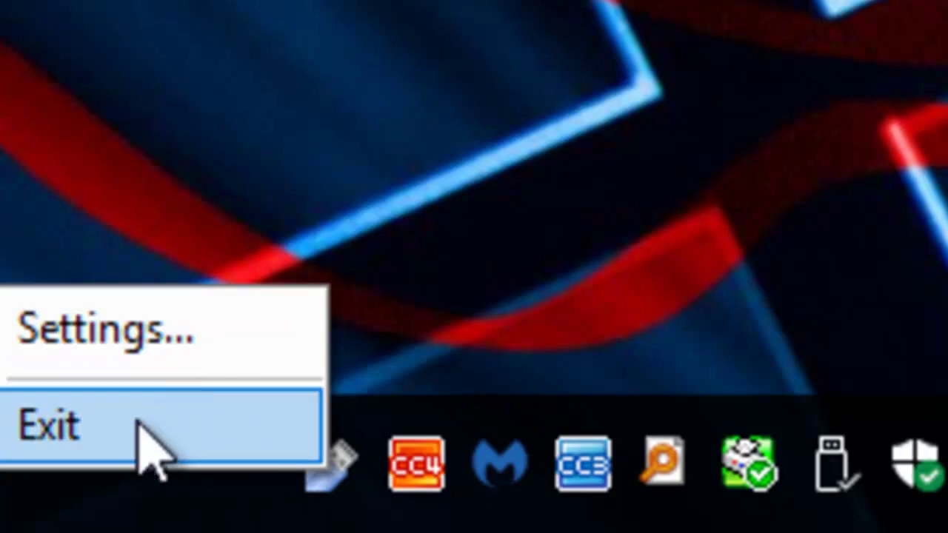
pyautogui.click(71, 354)
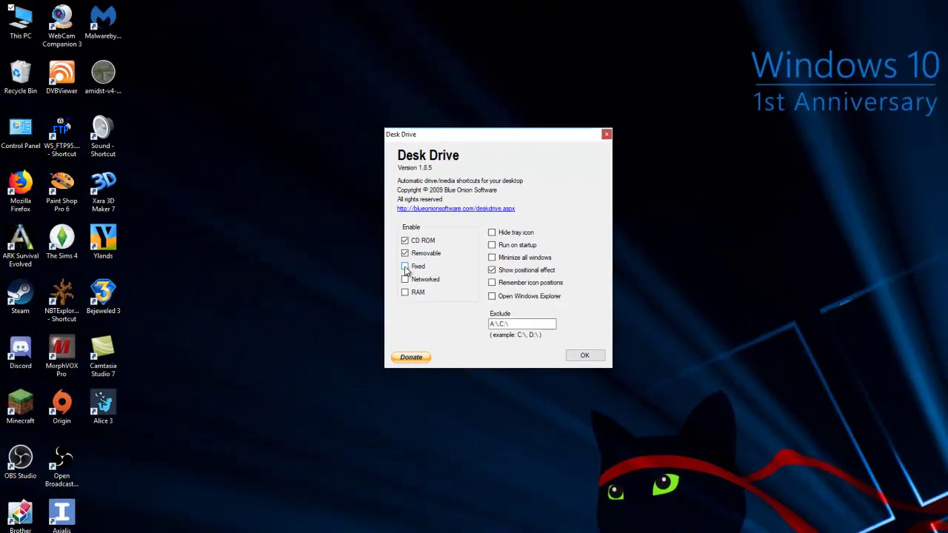
pyautogui.click(405, 267)
pyautogui.click(273, 318)
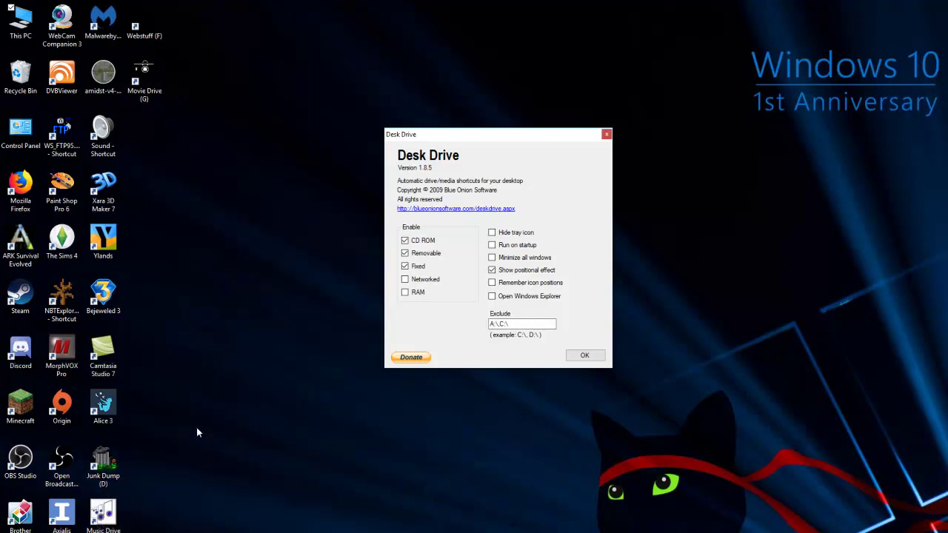
# Test the Junk Dump (D) and Webstuff (F) desktop shortcuts by opening each drive and closing its window.
pyautogui.doubleClick(110, 463)
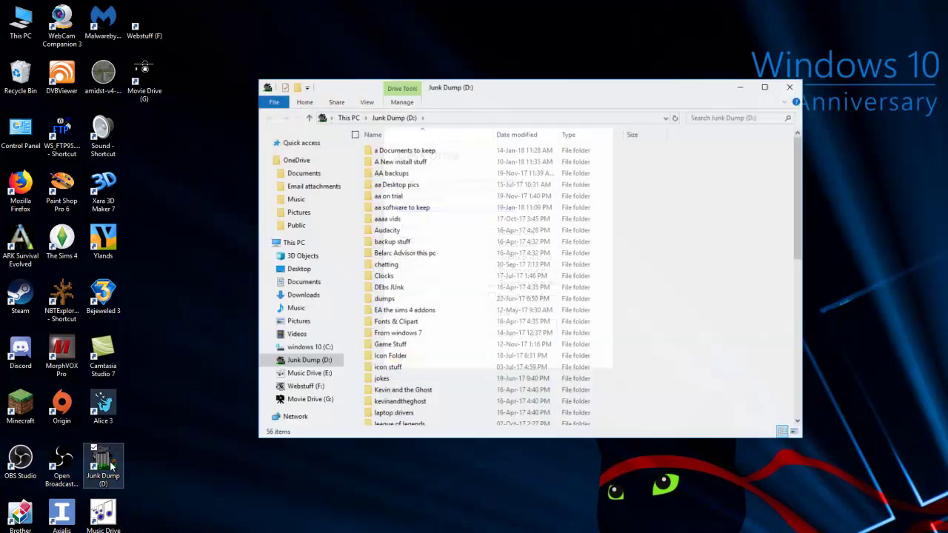
pyautogui.click(787, 88)
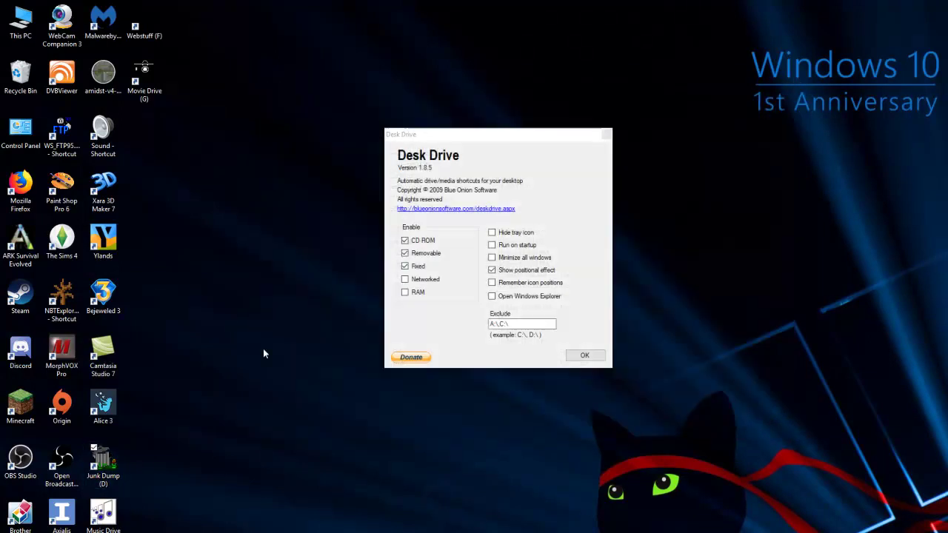
pyautogui.doubleClick(140, 37)
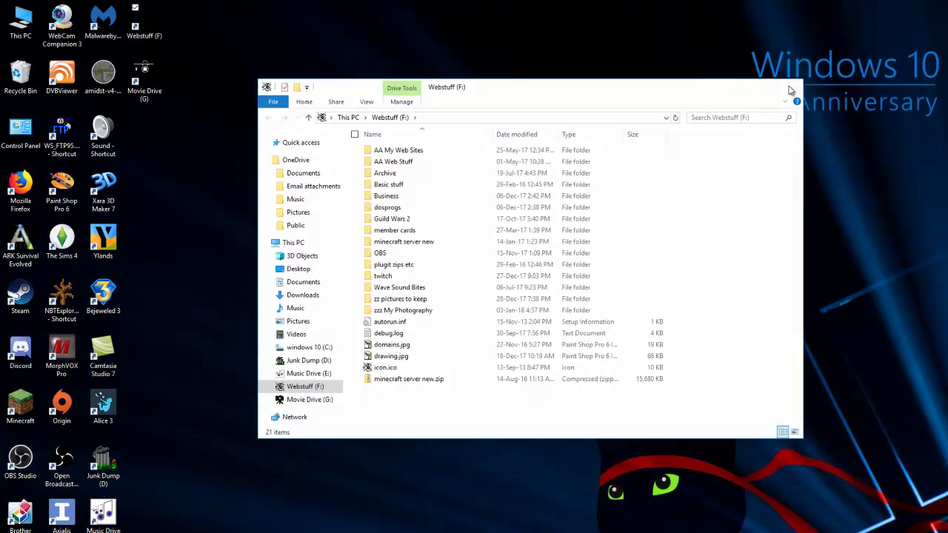
pyautogui.click(790, 89)
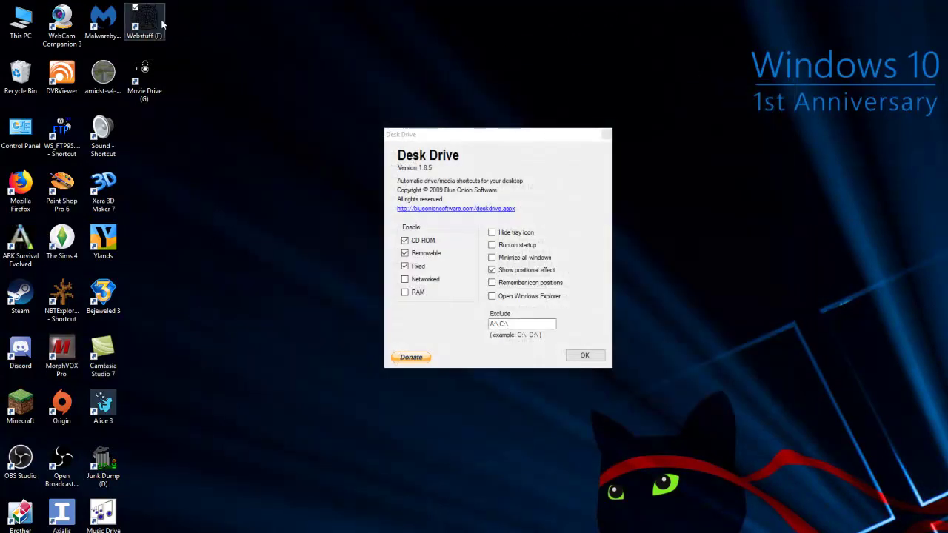
# Disable desktop shortcuts for Fixed drives, check the drives in This PC and the USB2 (M:) window, and accept the Desk Drive settings.
pyautogui.click(407, 268)
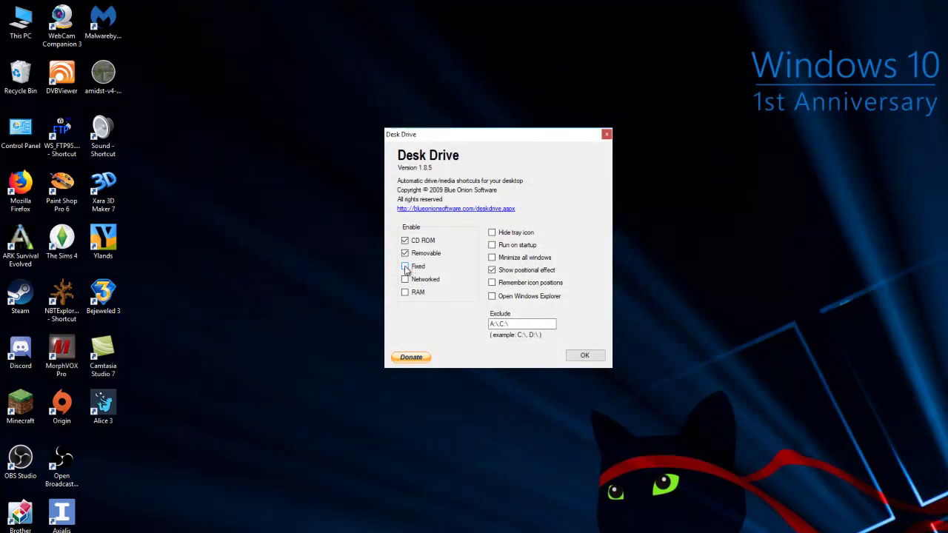
pyautogui.doubleClick(21, 22)
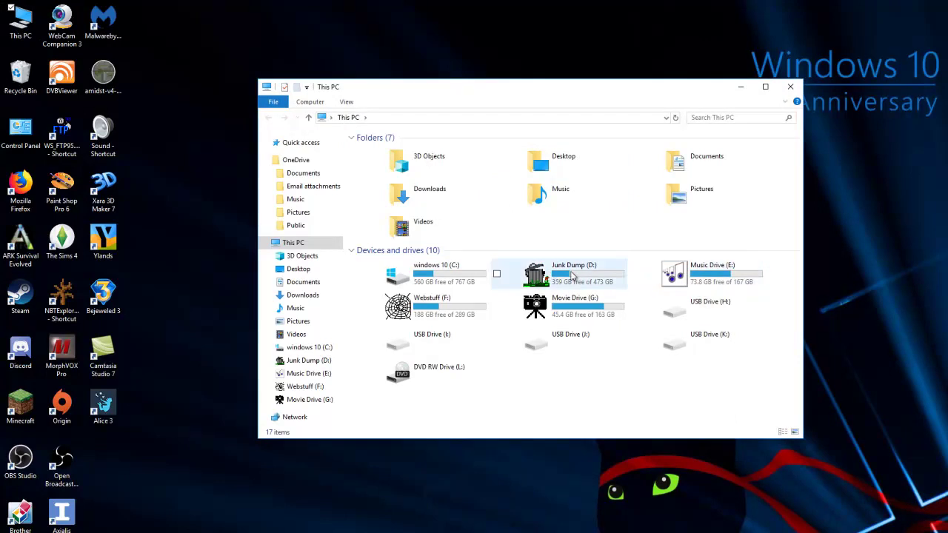
pyautogui.click(791, 88)
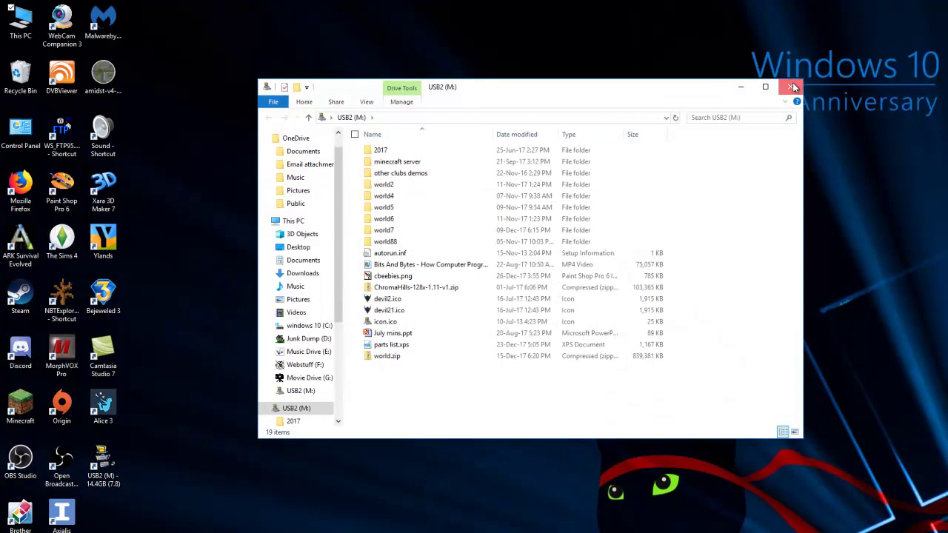
pyautogui.click(792, 87)
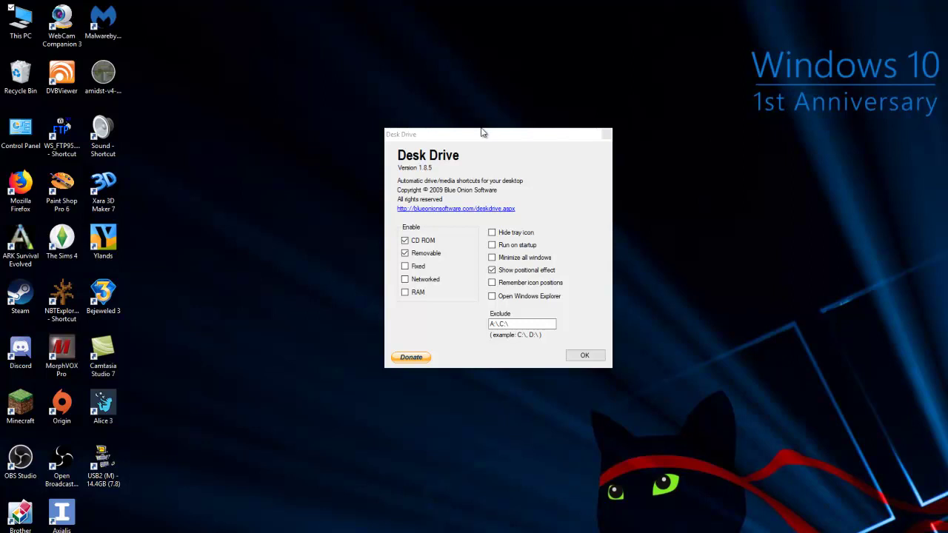
pyautogui.click(585, 357)
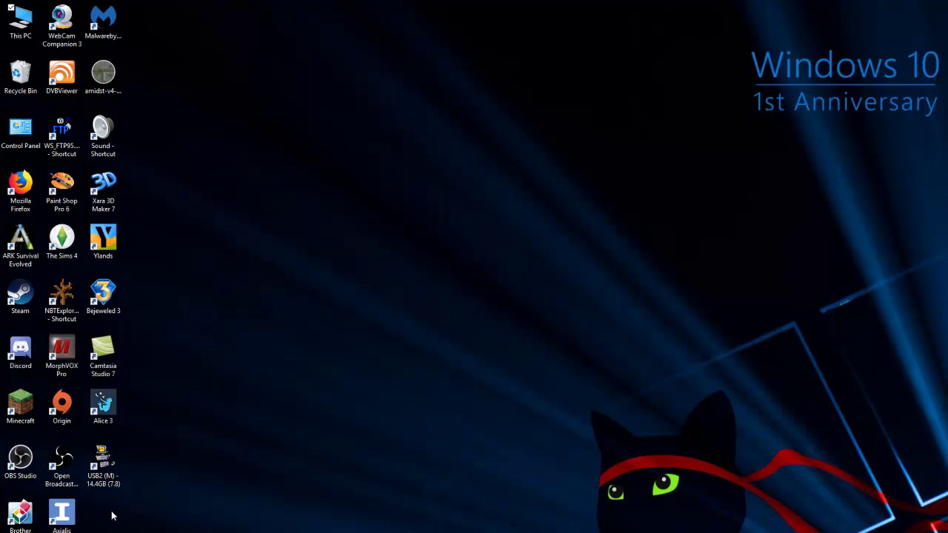
# Open the USB2 (M) drive from its desktop shortcut, view the contents of autorun.inf, and close both windows.
pyautogui.click(108, 472)
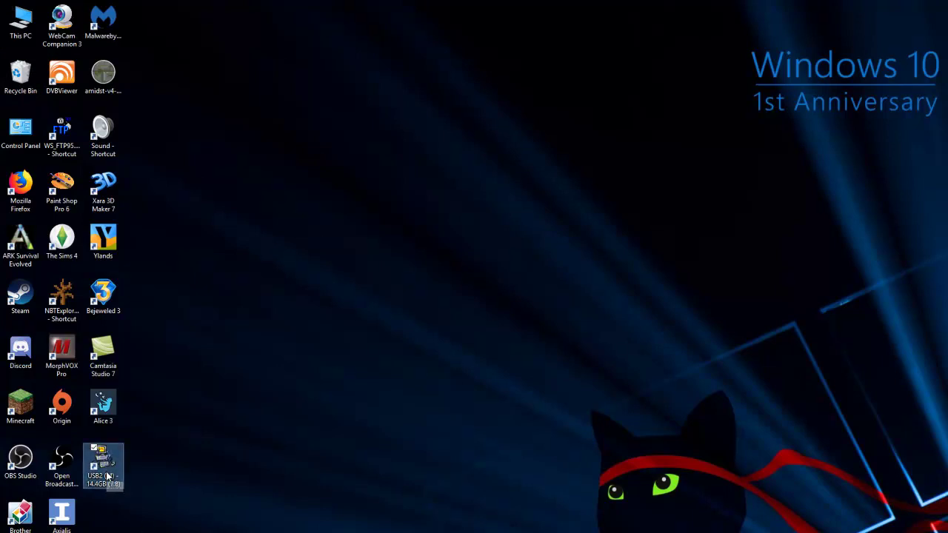
pyautogui.doubleClick(108, 475)
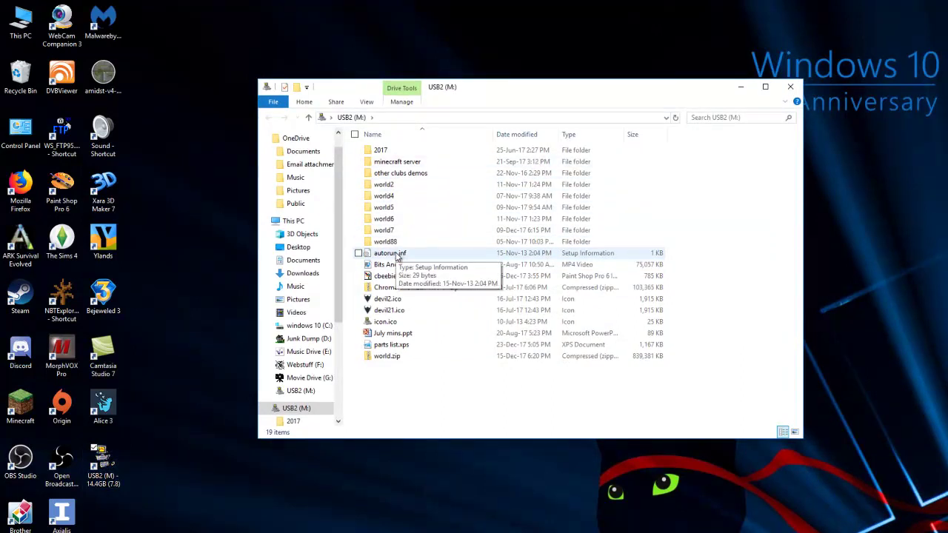
pyautogui.doubleClick(398, 253)
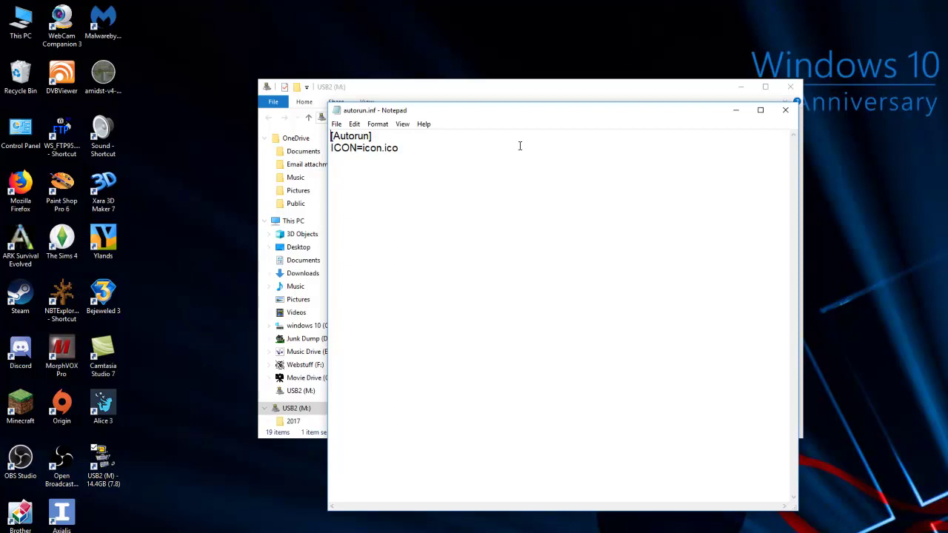
pyautogui.click(785, 111)
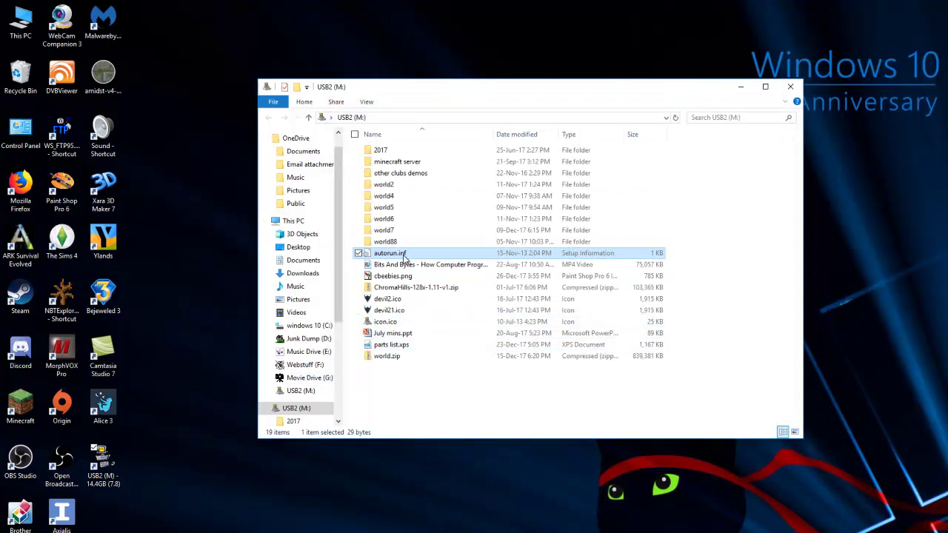
pyautogui.click(788, 87)
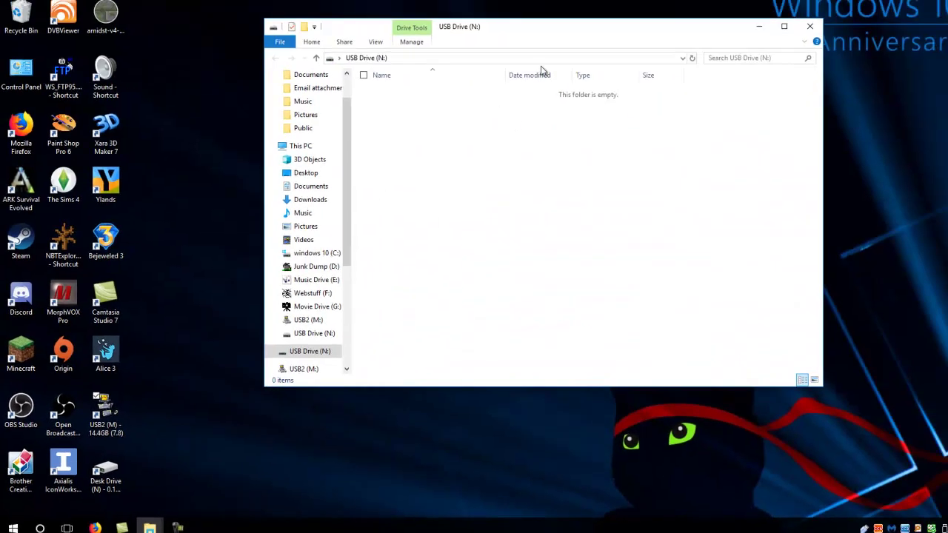
# Close the USB Drive (N:) window, reopen the drive from its desktop shortcut to check its contents, and close it again.
pyautogui.click(810, 28)
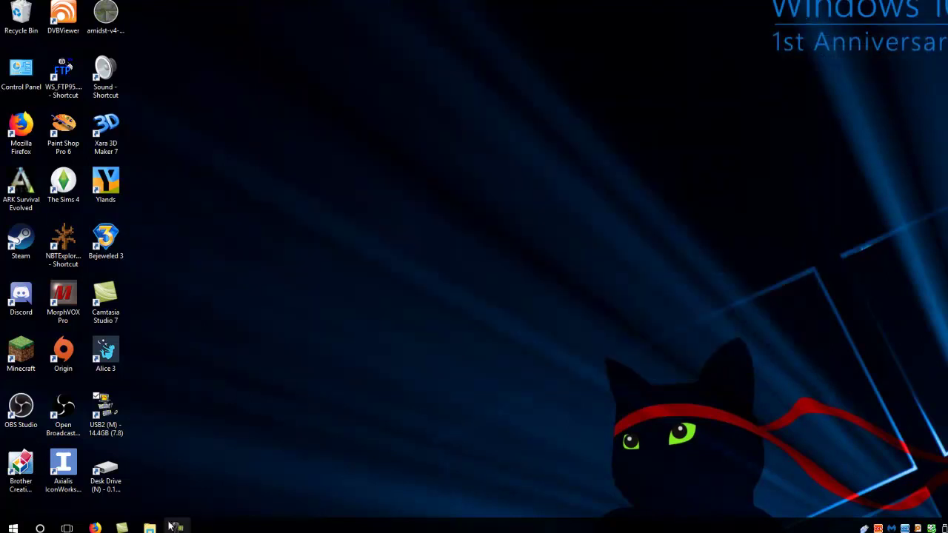
pyautogui.click(108, 476)
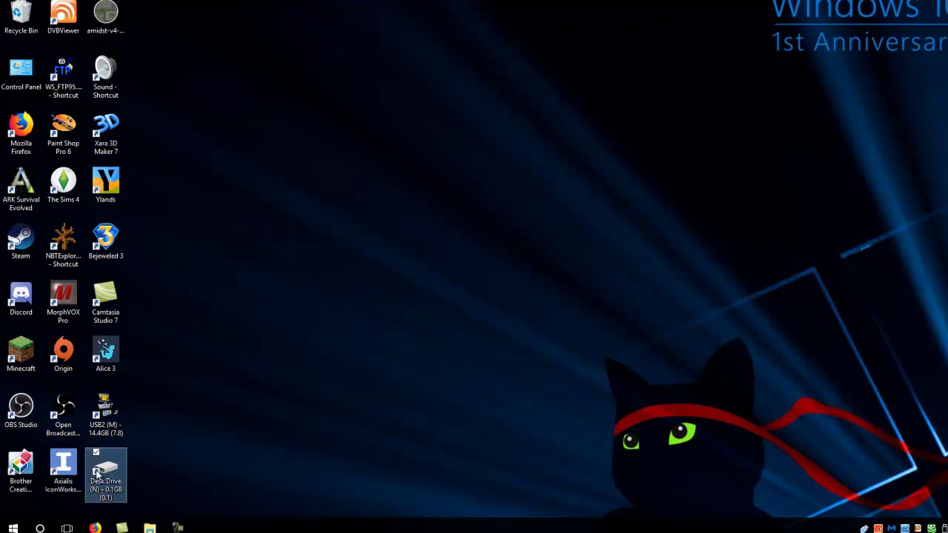
pyautogui.doubleClick(103, 474)
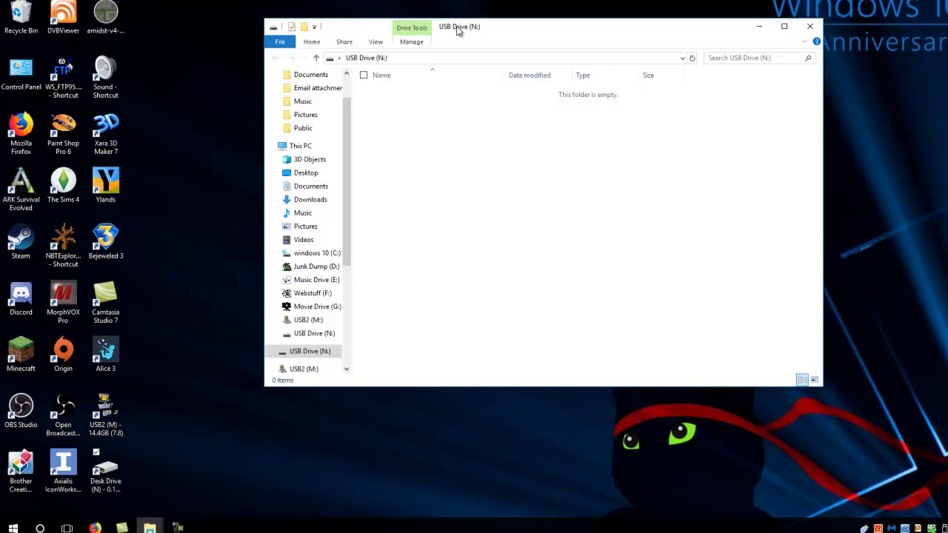
pyautogui.moveTo(523, 29); pyautogui.dragTo(541, 1)
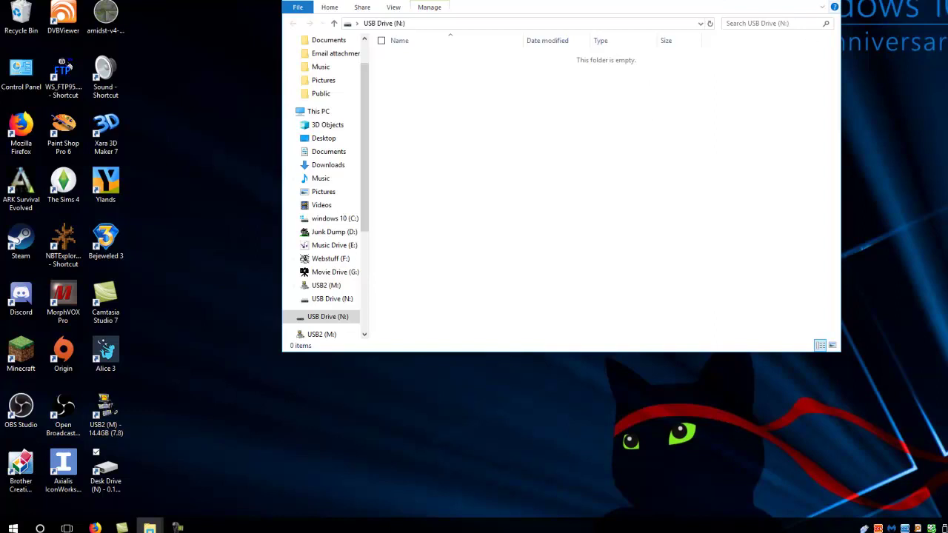
pyautogui.click(838, 3)
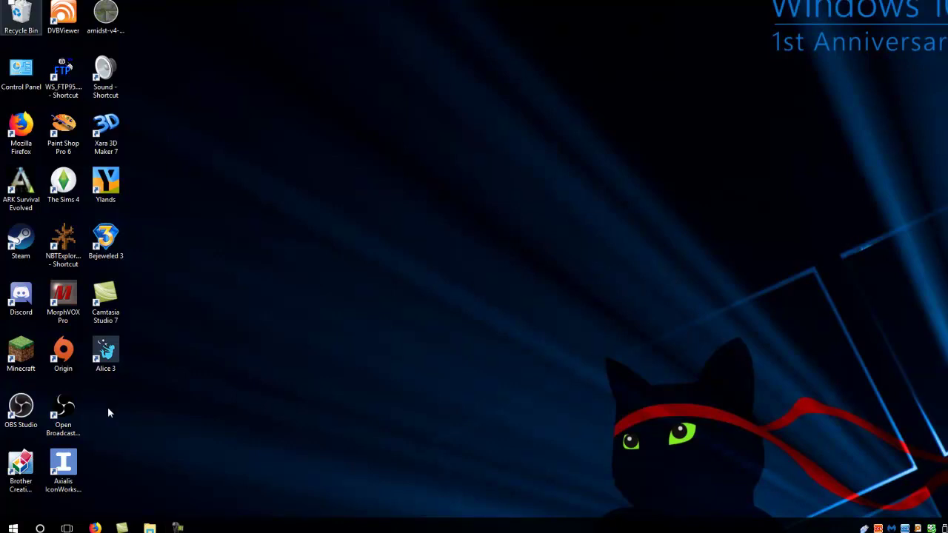
# Switch to Firefox and go to the website mike-ward.net.
pyautogui.click(163, 438)
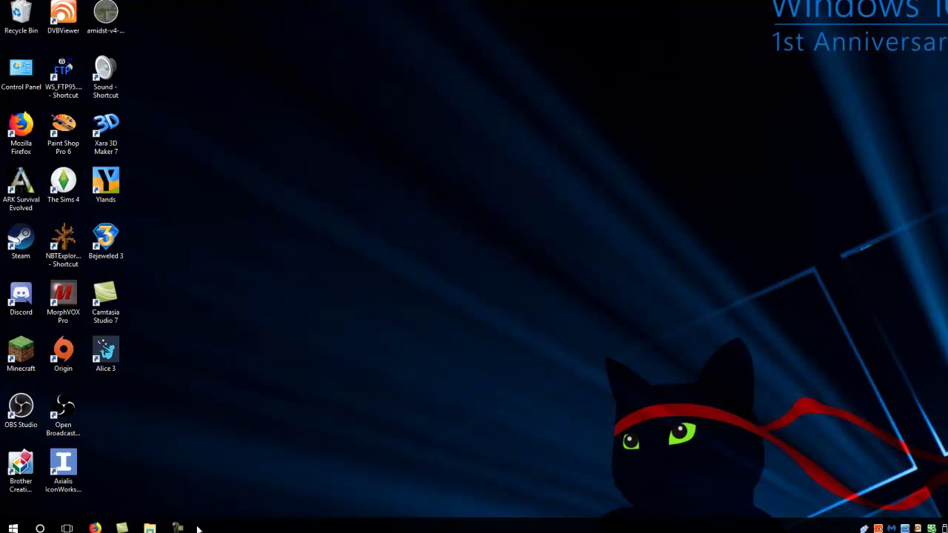
pyautogui.click(95, 527)
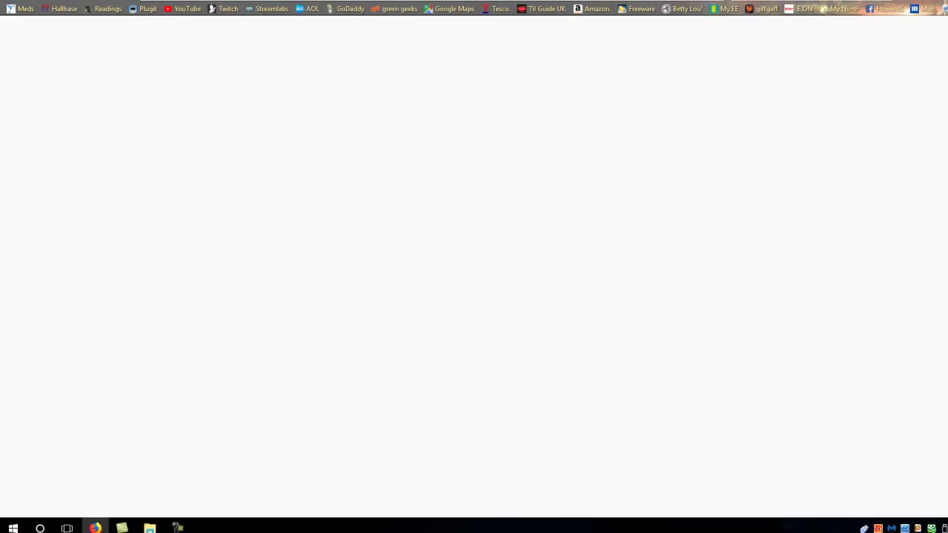
pyautogui.click(183, 2)
pyautogui.write('mikehttps://www.msn.com/en-gb')
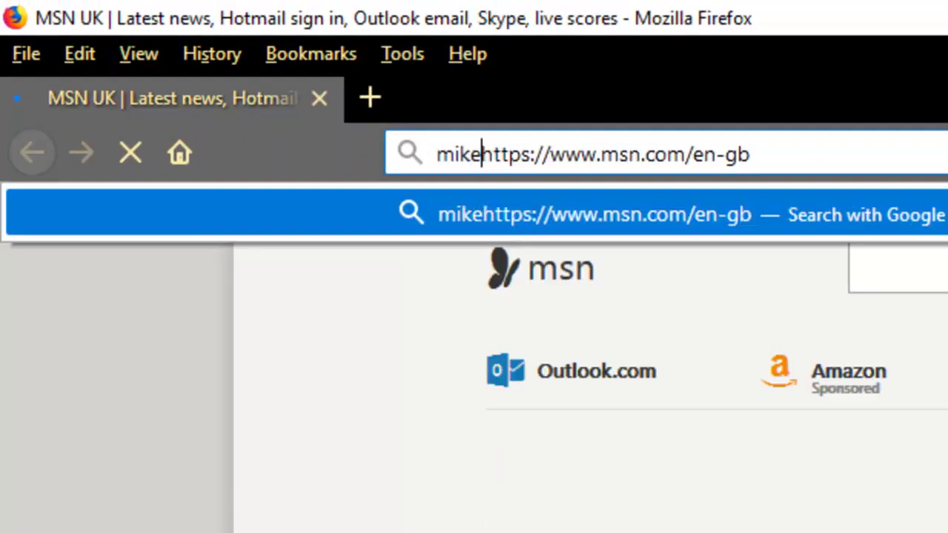
pyautogui.write('-ward')
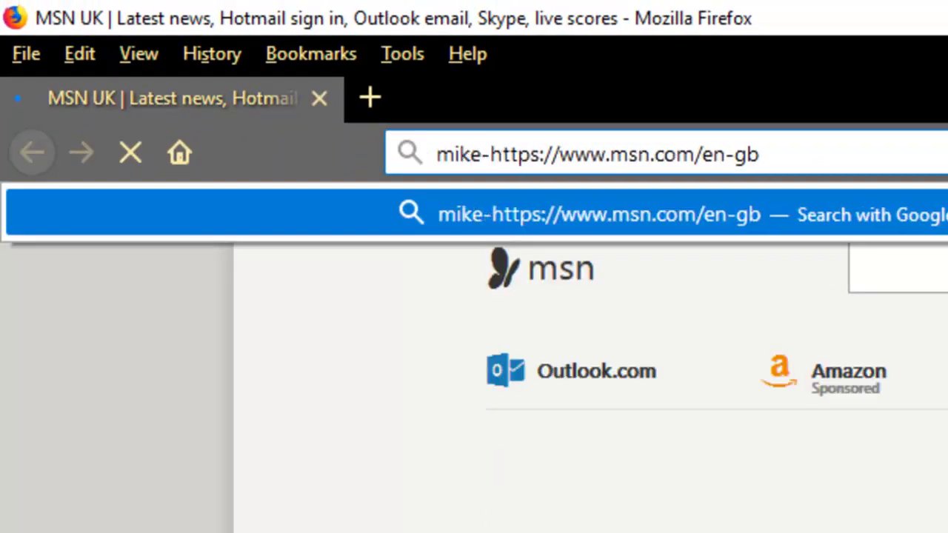
pyautogui.write('.net')
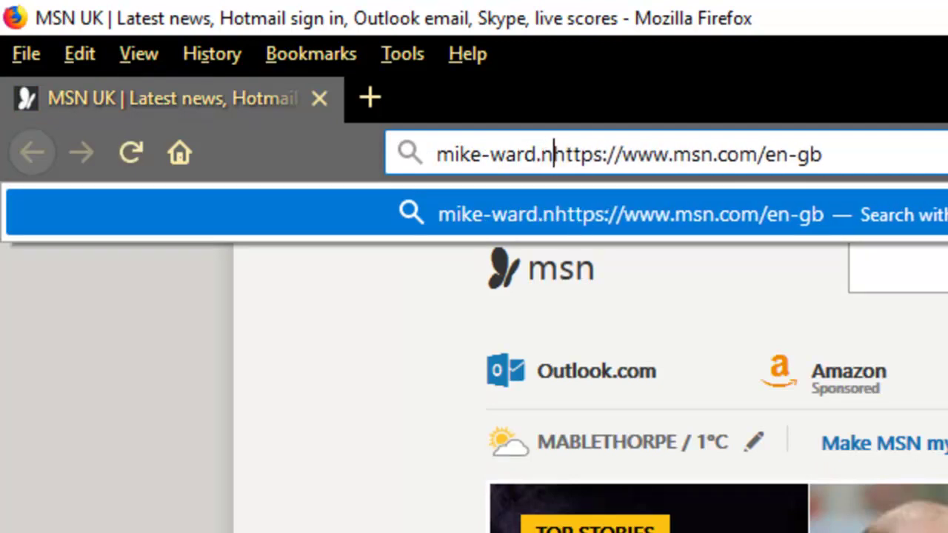
pyautogui.press('Delete')
pyautogui.press('Delete')
pyautogui.press('Delete')
pyautogui.press('Delete')
pyautogui.press('Delete')
pyautogui.press('Delete')
pyautogui.press('Delete')
pyautogui.press('Delete')
pyautogui.press('Delete')
pyautogui.press('Delete')
pyautogui.press('Delete')
pyautogui.press('Delete')
pyautogui.press('Delete')
pyautogui.press('Delete')
pyautogui.press('Delete')
pyautogui.press('Delete')
pyautogui.press('Delete')
pyautogui.press('Delete')
pyautogui.press('Delete')
pyautogui.press('Delete')
pyautogui.press('Delete')
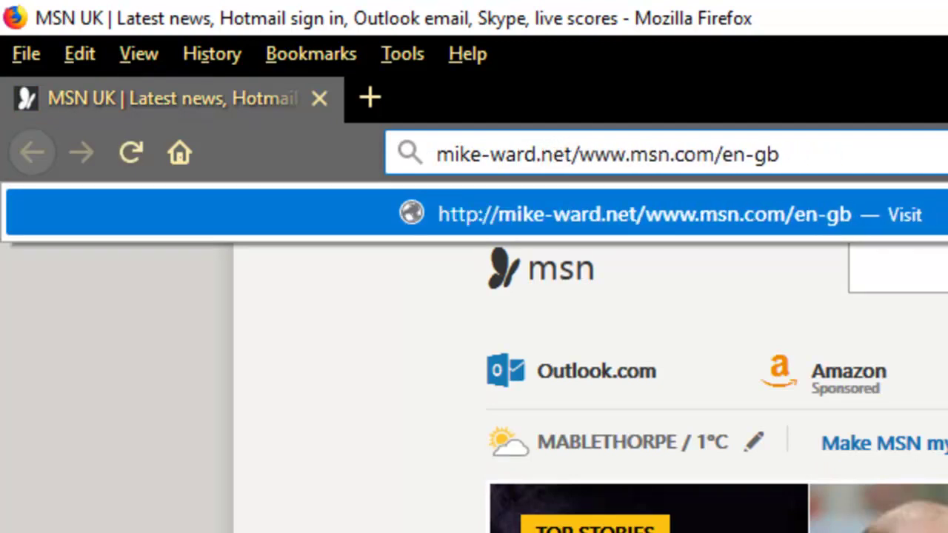
pyautogui.press('Return')
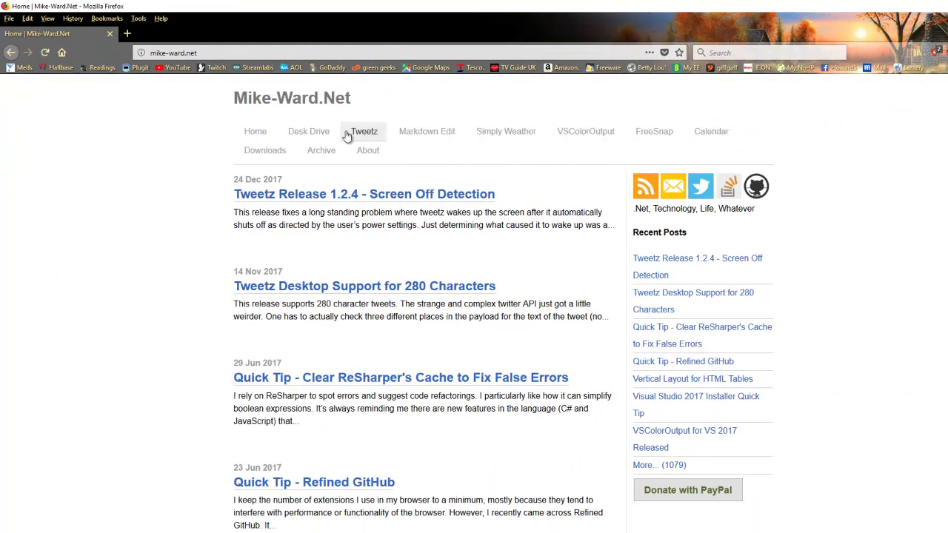
# Open the site's Desk Drive page, follow its download link, and choose DeskDriveSetup.msi from the downloads list.
pyautogui.click(308, 134)
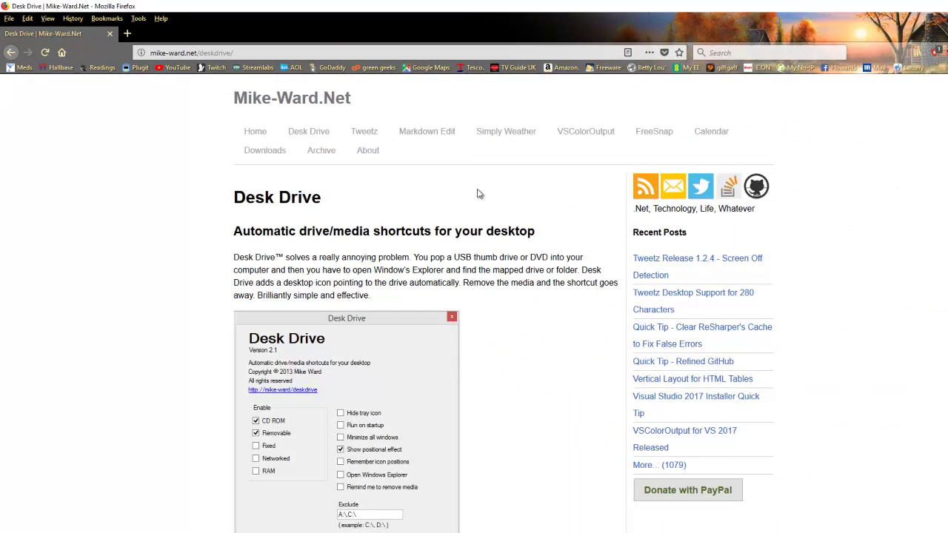
pyautogui.scroll(-5, 501, 178)
pyautogui.scroll(-6, 333, 251)
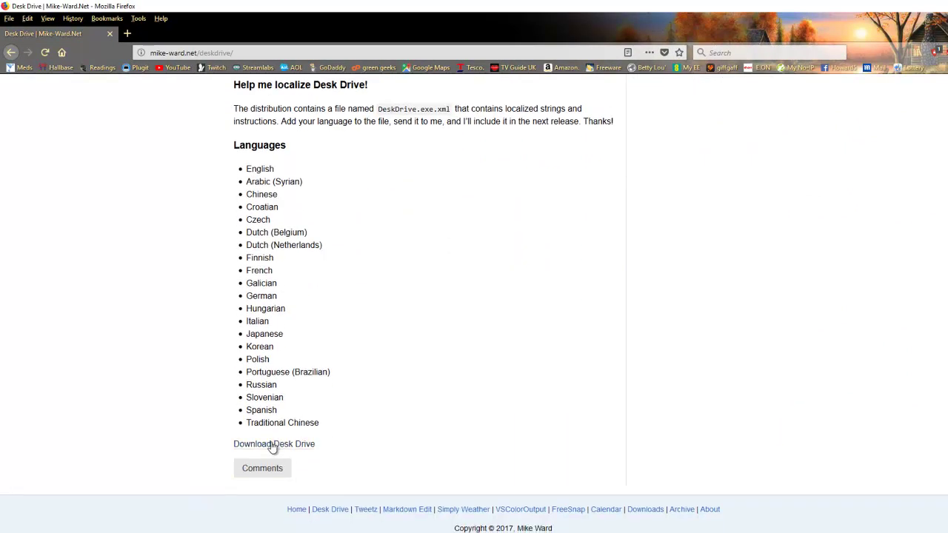
pyautogui.click(272, 444)
pyautogui.scroll(-4, 364, 200)
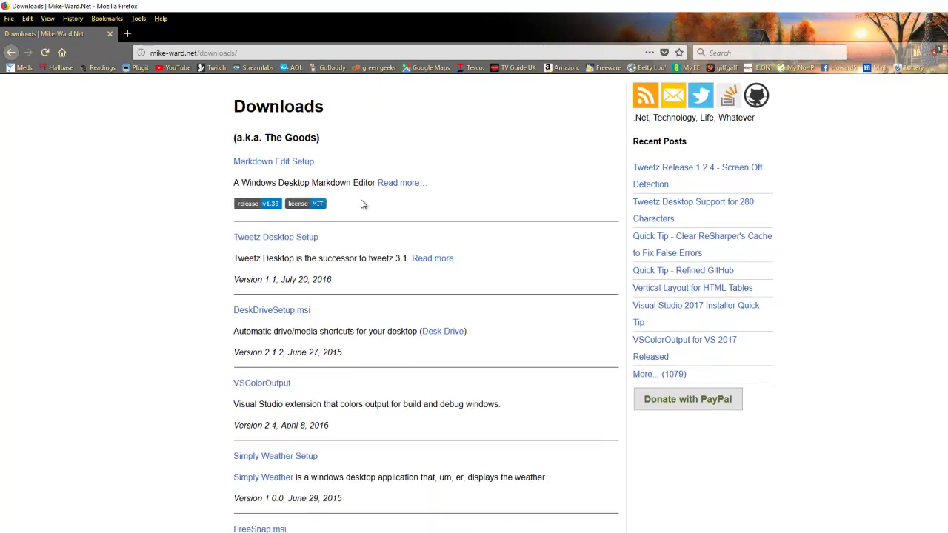
pyautogui.scroll(4, 298, 164)
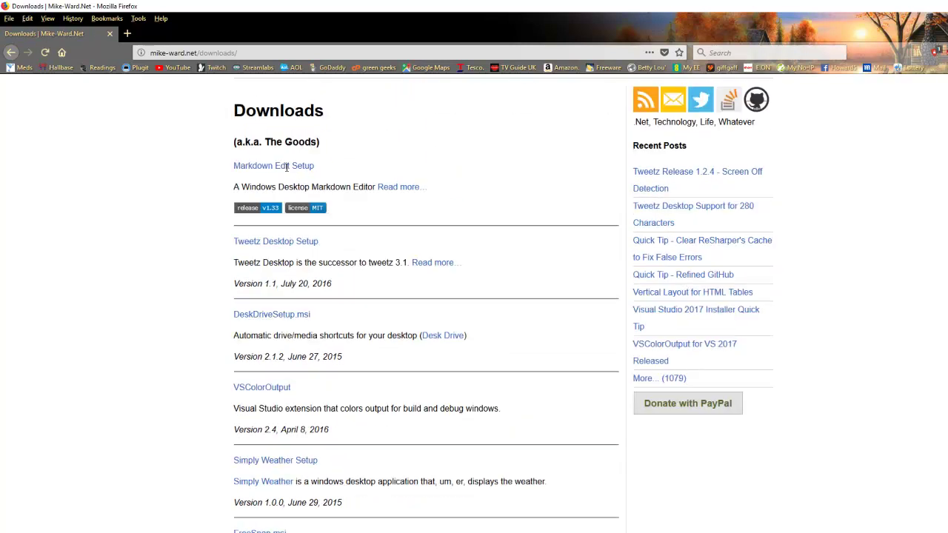
pyautogui.scroll(-4, 286, 215)
pyautogui.click(271, 221)
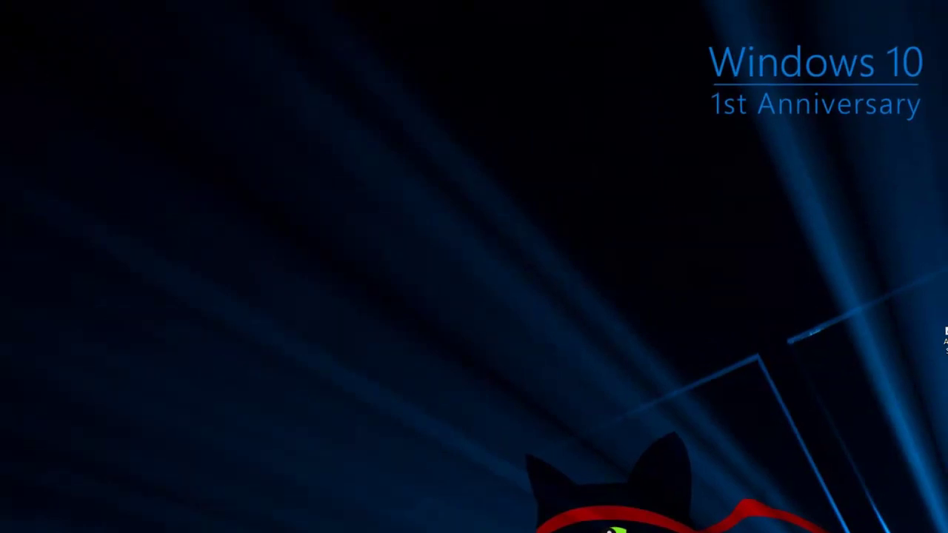
# Delete the Desk Drive installer beside DeskDriveSetup64.exe from the Downloads folder and close the folder window.
pyautogui.press('super+e')
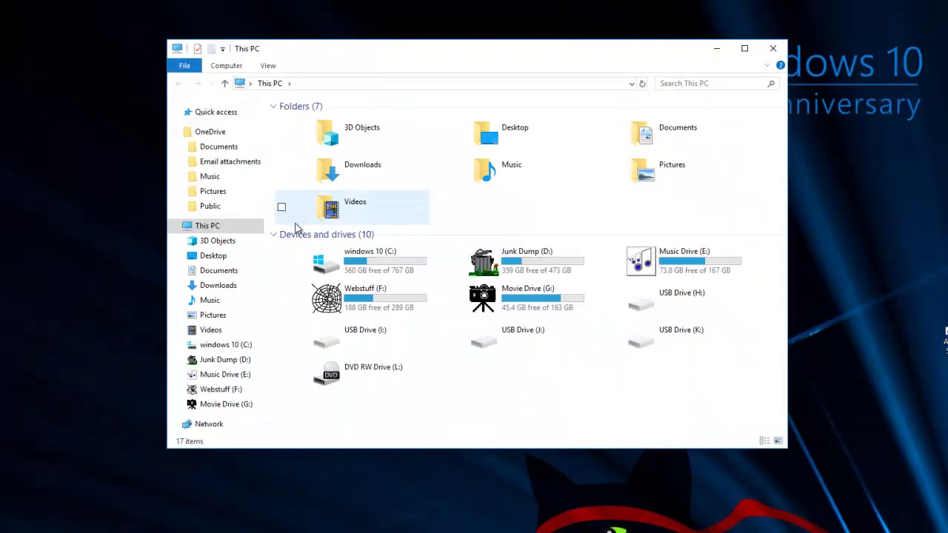
pyautogui.click(331, 170)
pyautogui.doubleClick(331, 169)
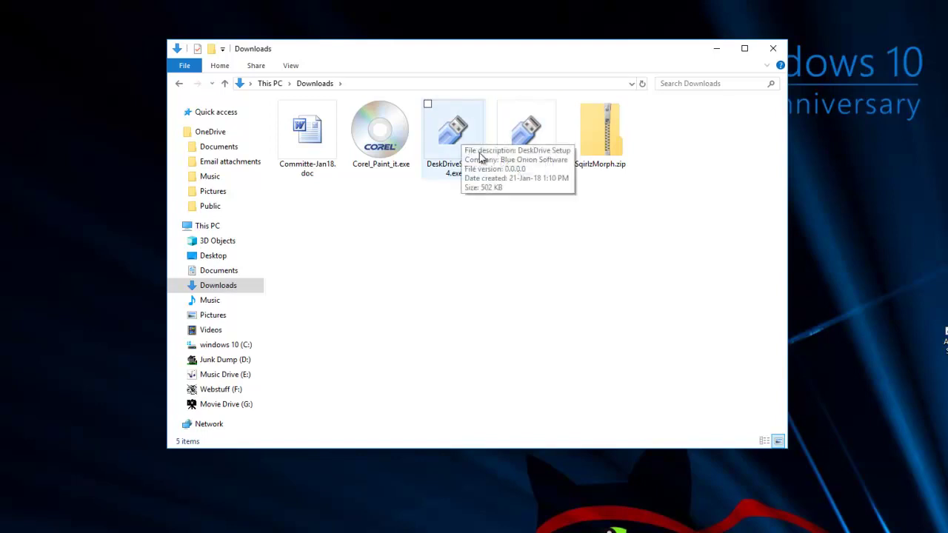
pyautogui.rightClick(520, 142)
pyautogui.press('d')
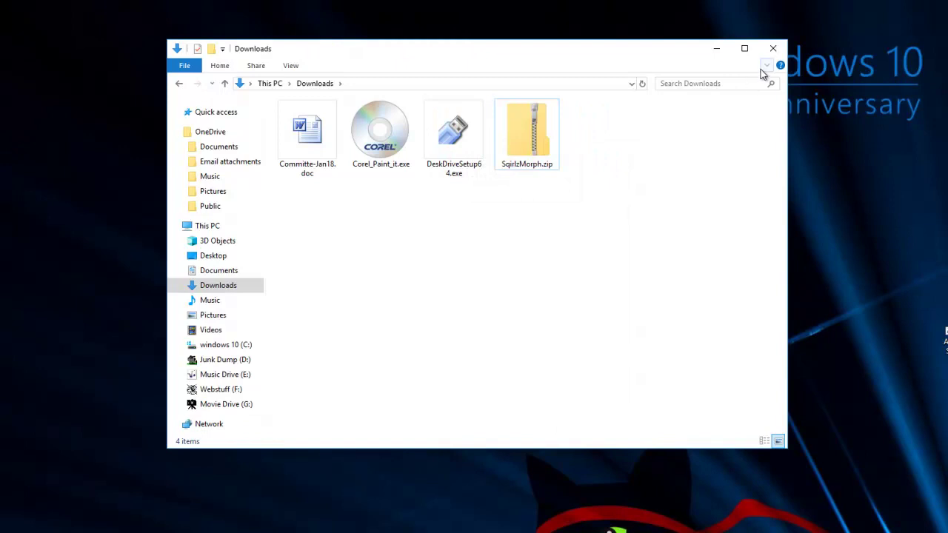
pyautogui.click(773, 48)
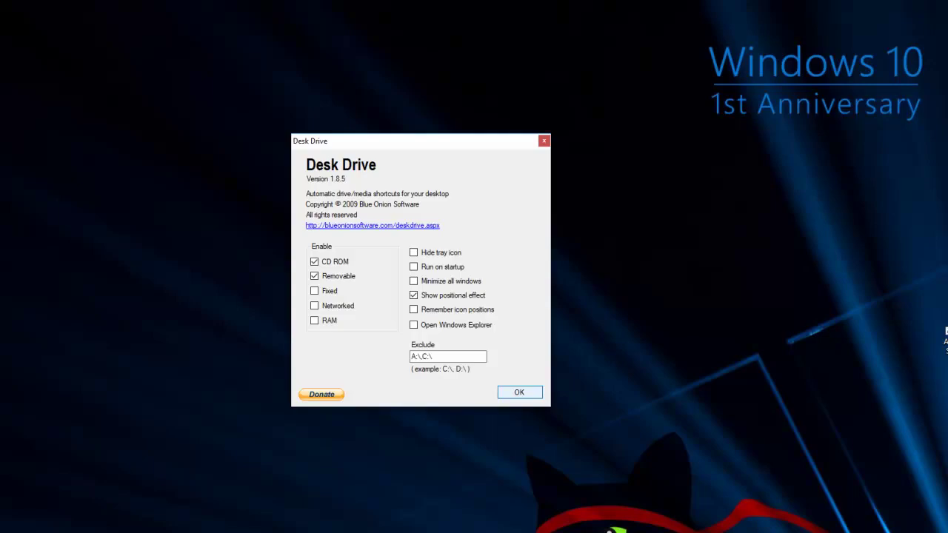
# Enable desktop shortcuts for Fixed drives in Desk Drive, disable them again, and accept the settings.
pyautogui.click(316, 291)
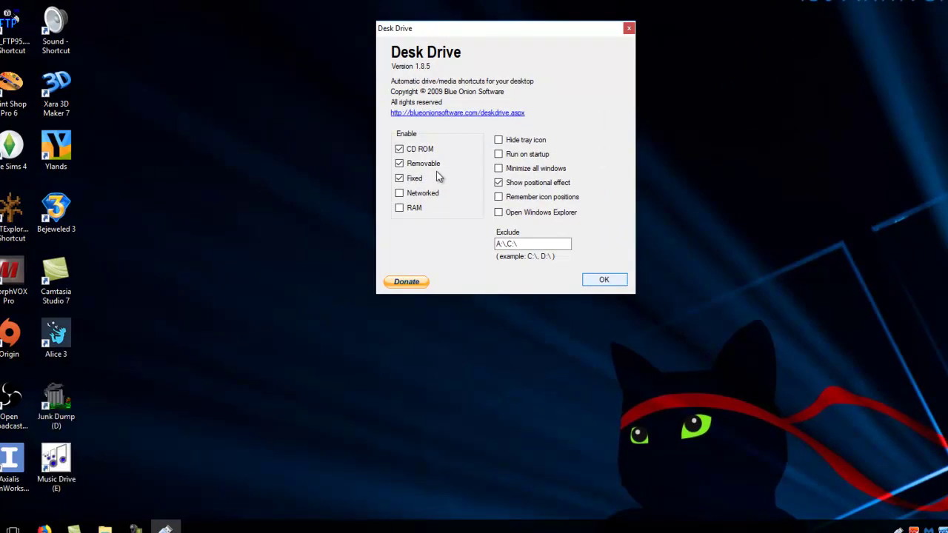
pyautogui.click(401, 182)
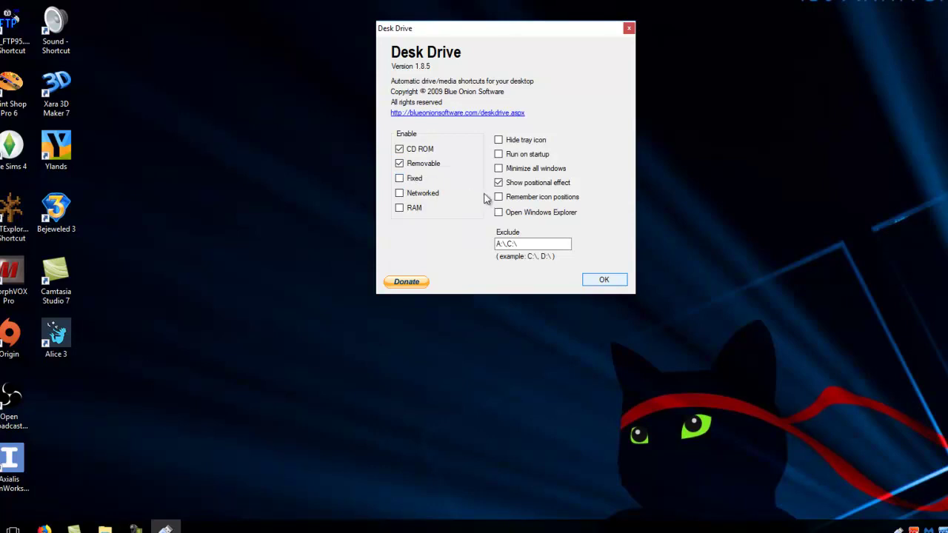
pyautogui.click(604, 281)
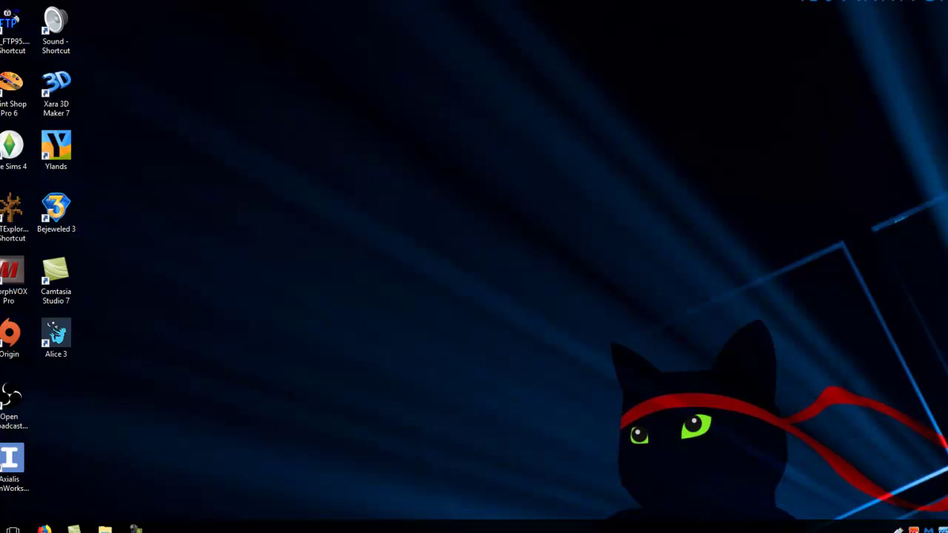
# View the devices and drives listed in This PC and return to the desktop.
pyautogui.press('super+e')
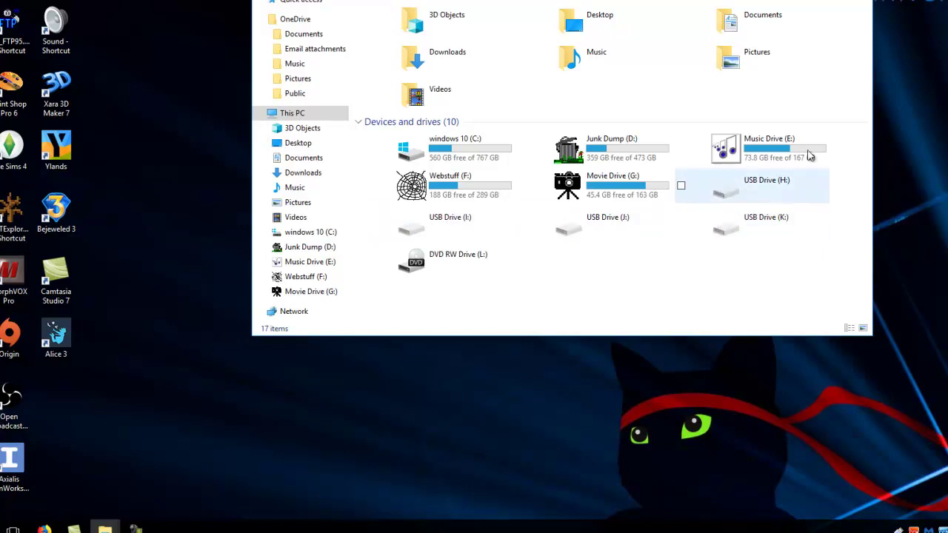
pyautogui.press('super+d')
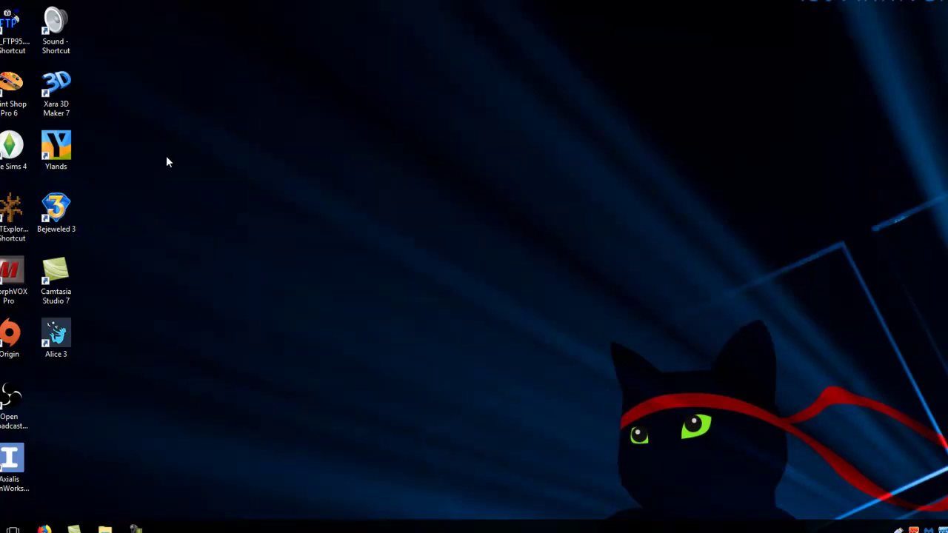